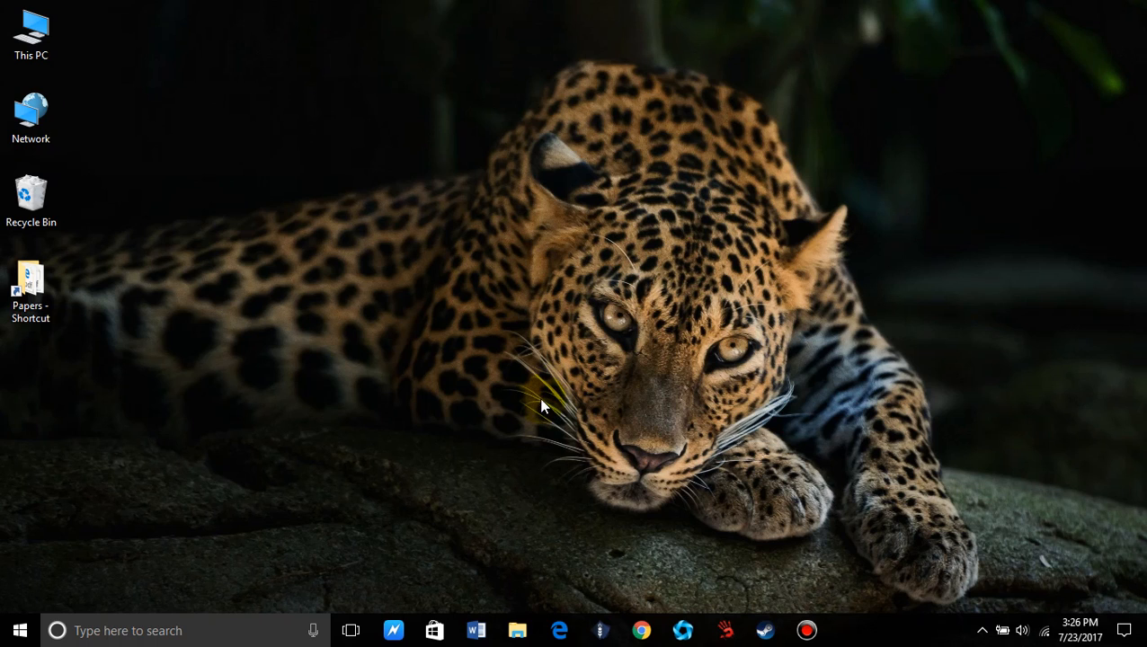
- Open Word, create a blank document, and write "I'm a youtuber" in it
click(468, 632)
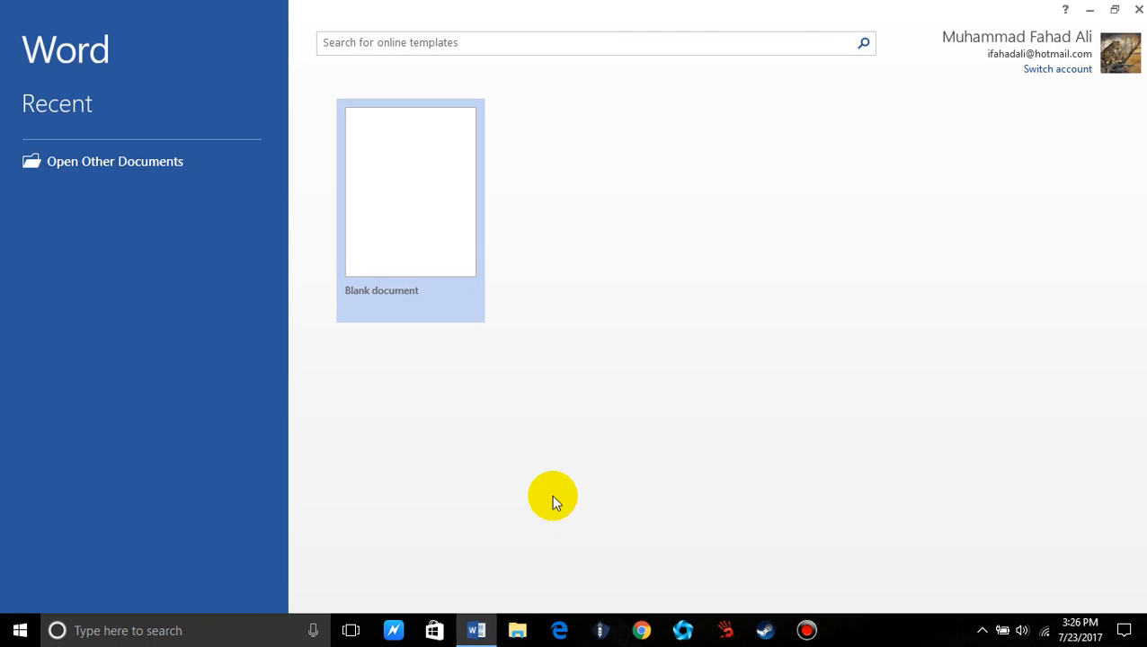
click(411, 227)
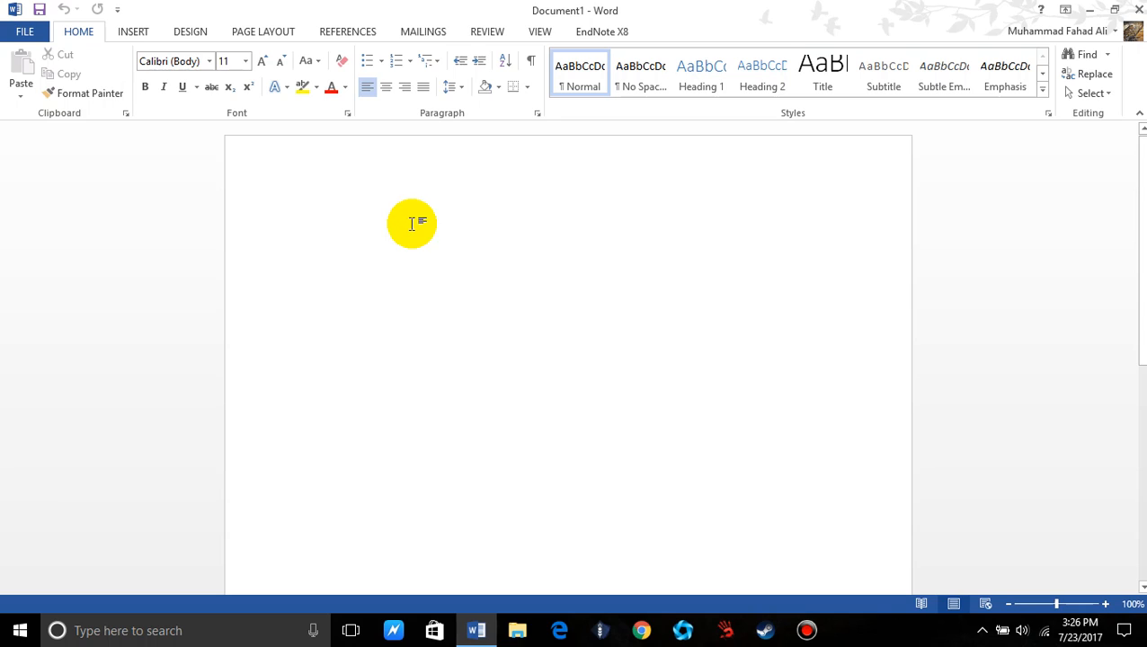
text(I'm)
text( a)
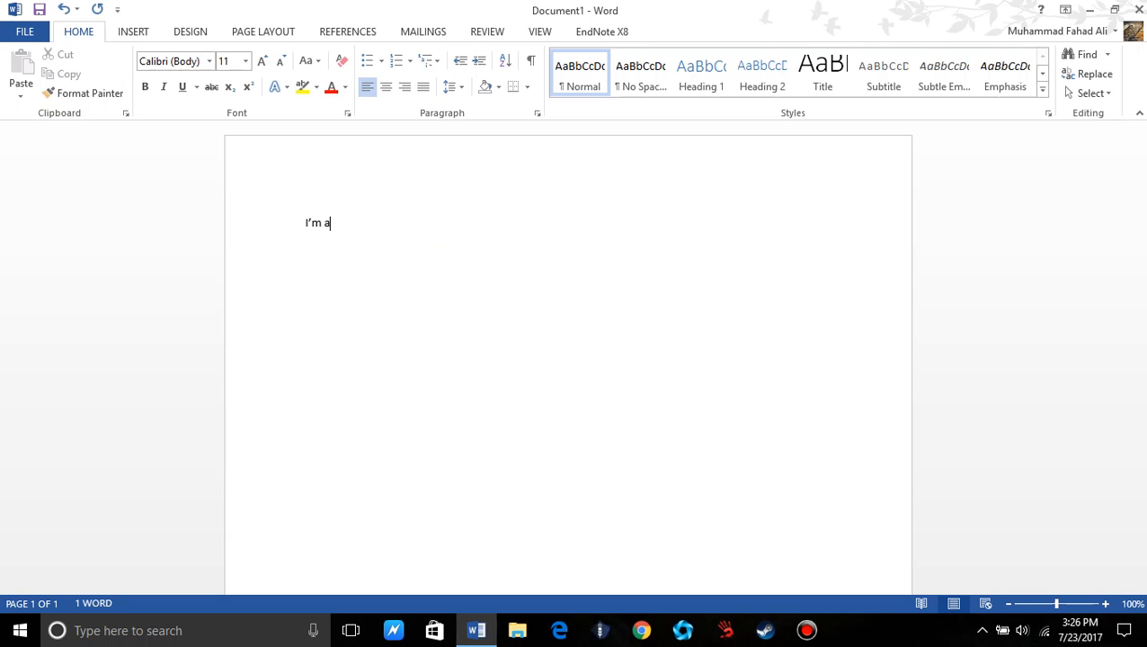
text( youtuber)
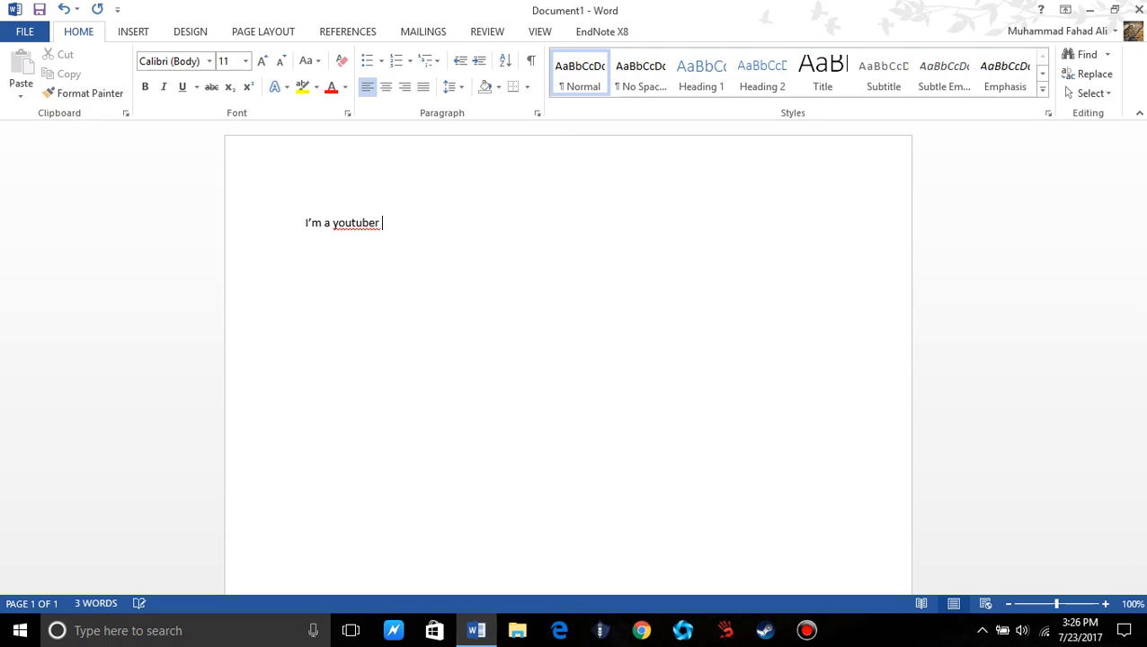
- Launch EndNote from Word, create a new reference library named My EndNote Library, and maximize the library inside EndNote
click(608, 34)
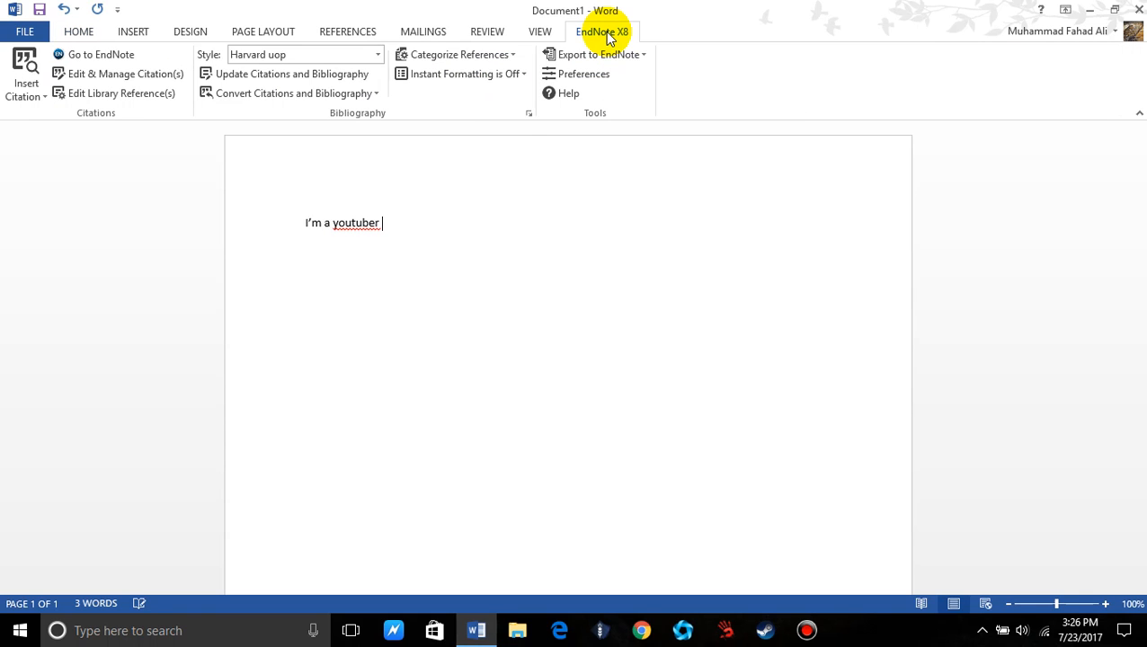
click(101, 55)
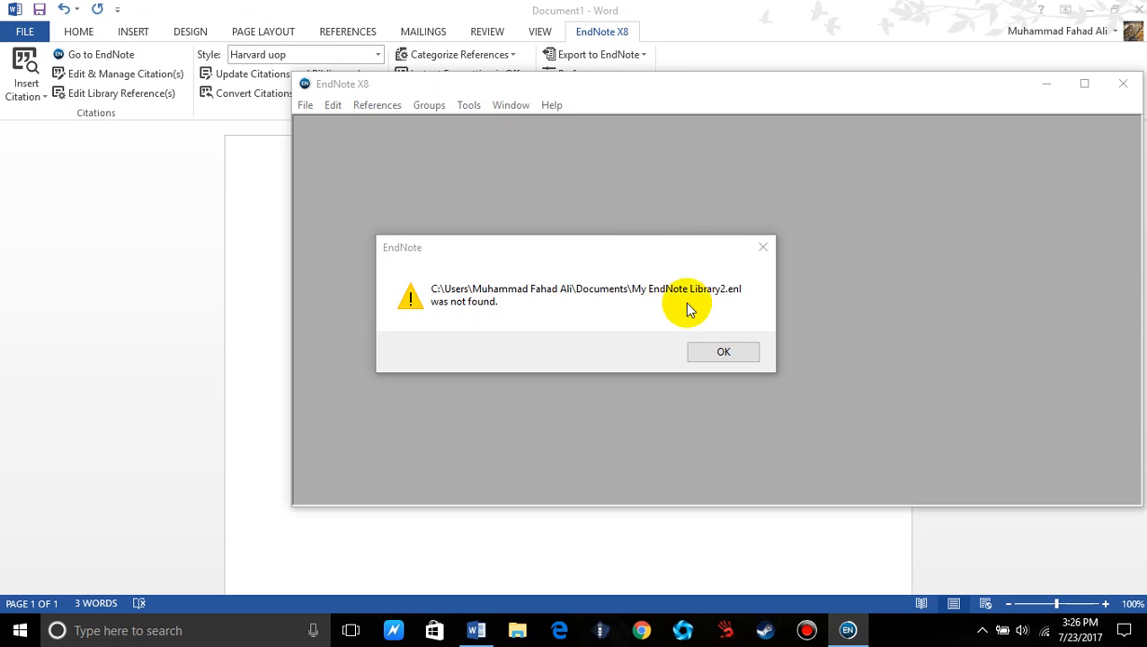
click(710, 350)
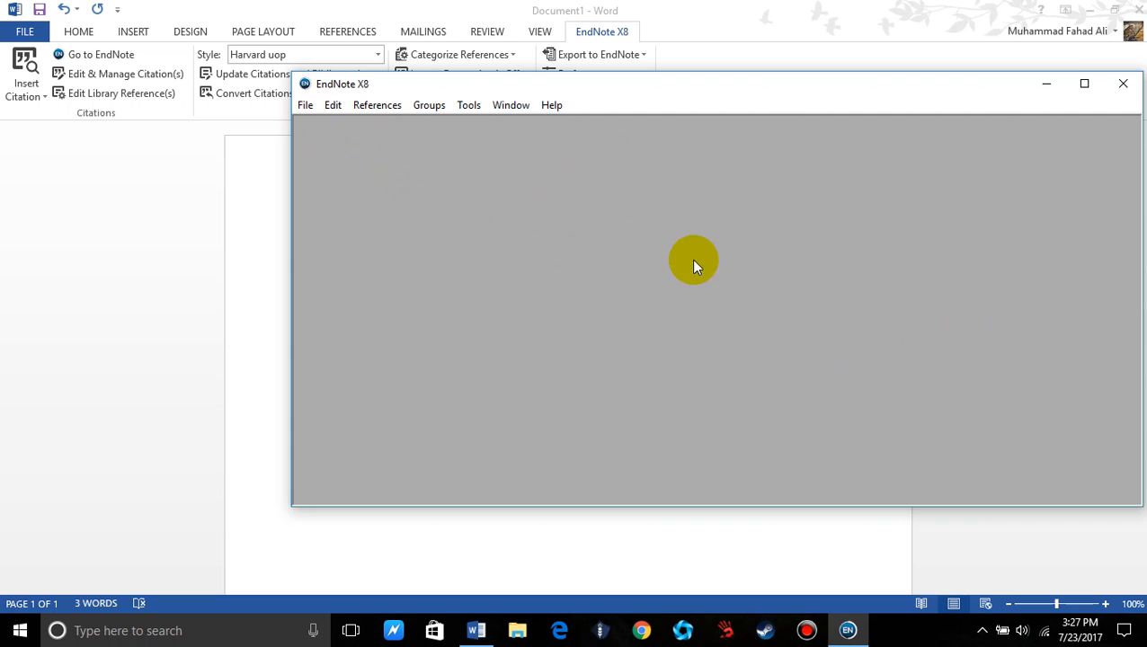
click(304, 111)
click(310, 125)
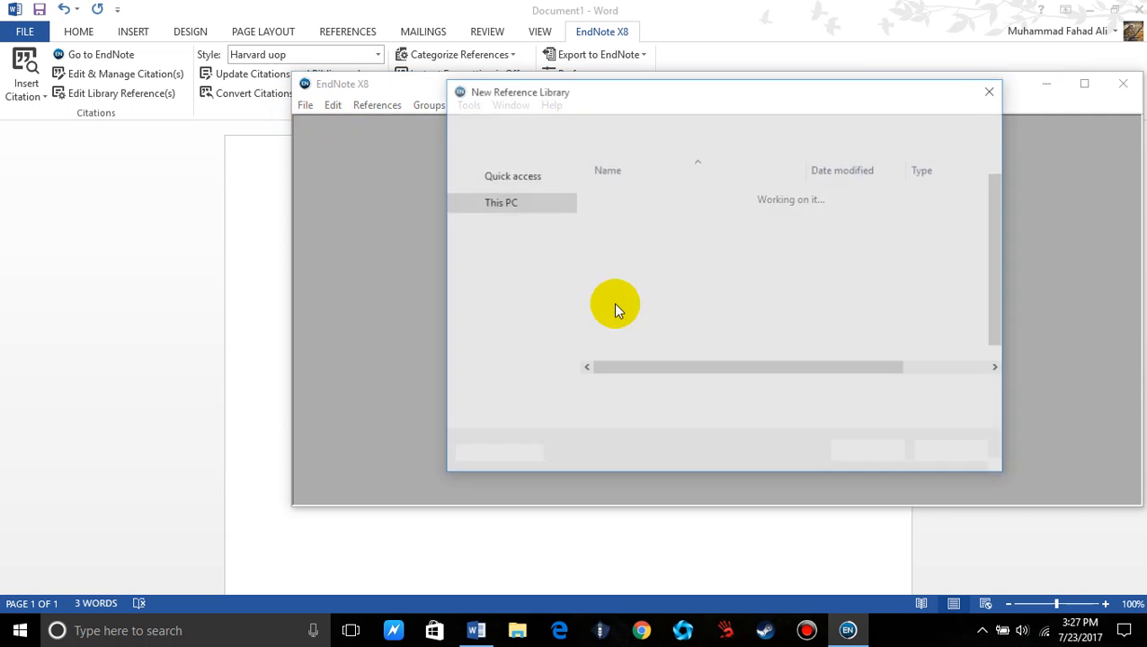
click(861, 447)
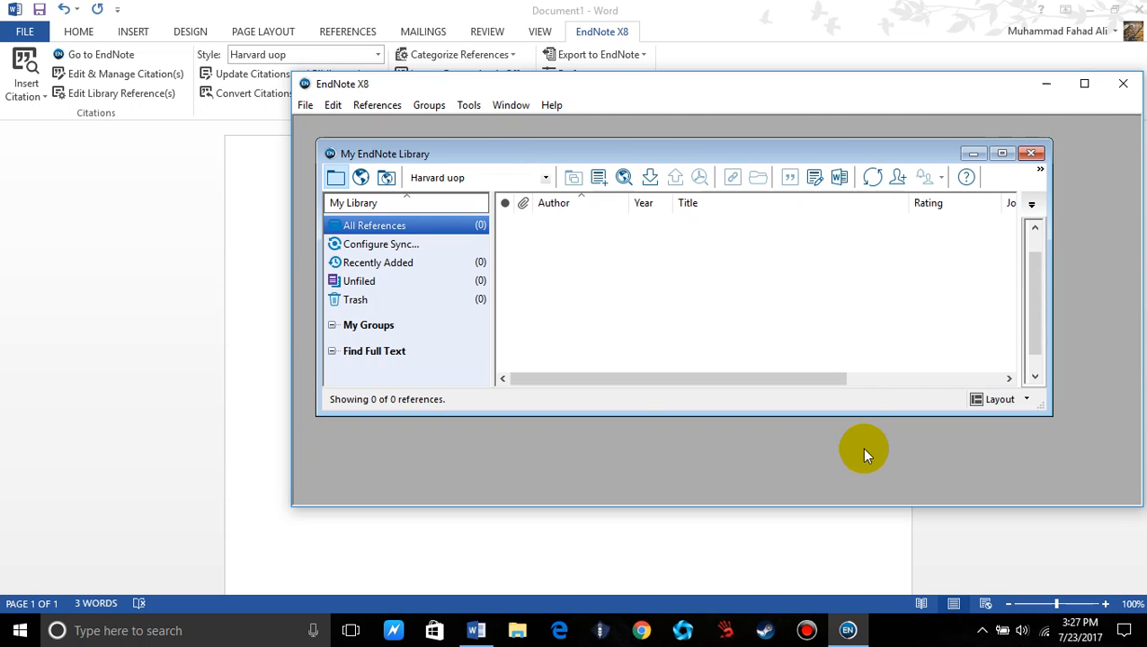
click(1003, 152)
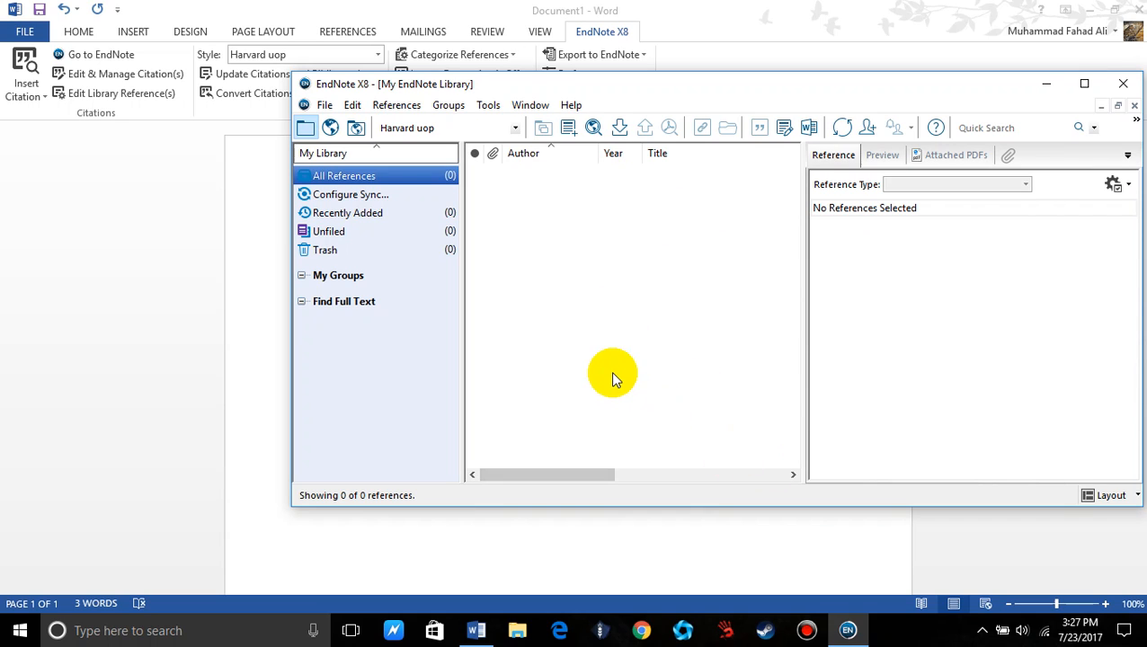
- Open the PDF "paper 9" from the Papers folder on the desktop and copy the article's full title
click(252, 266)
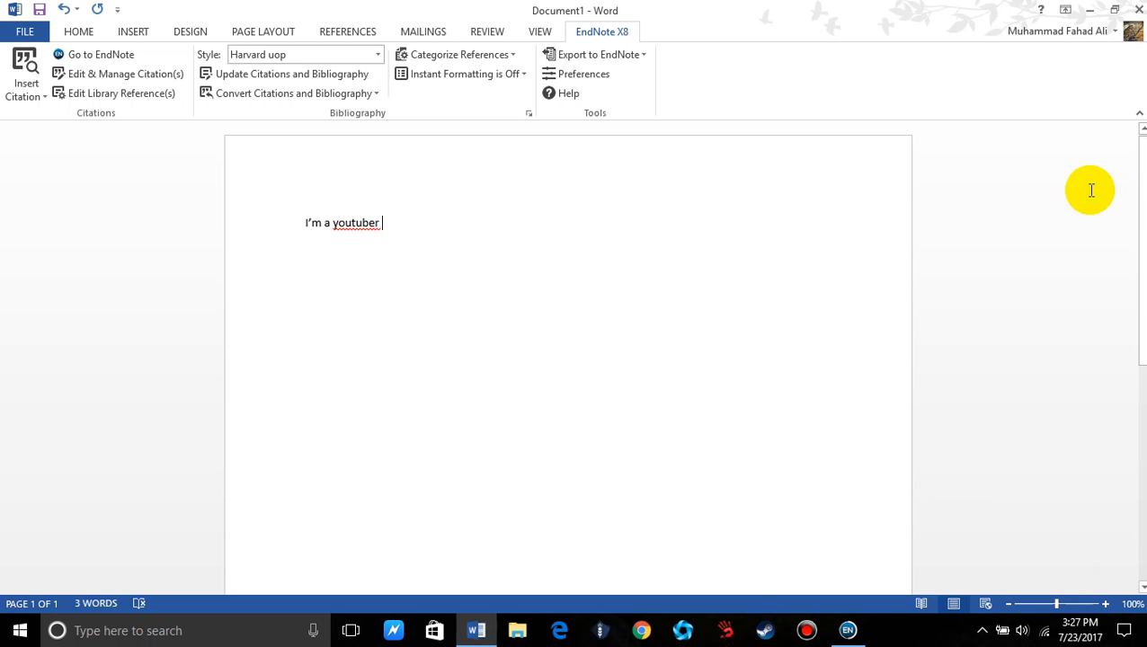
click(1089, 9)
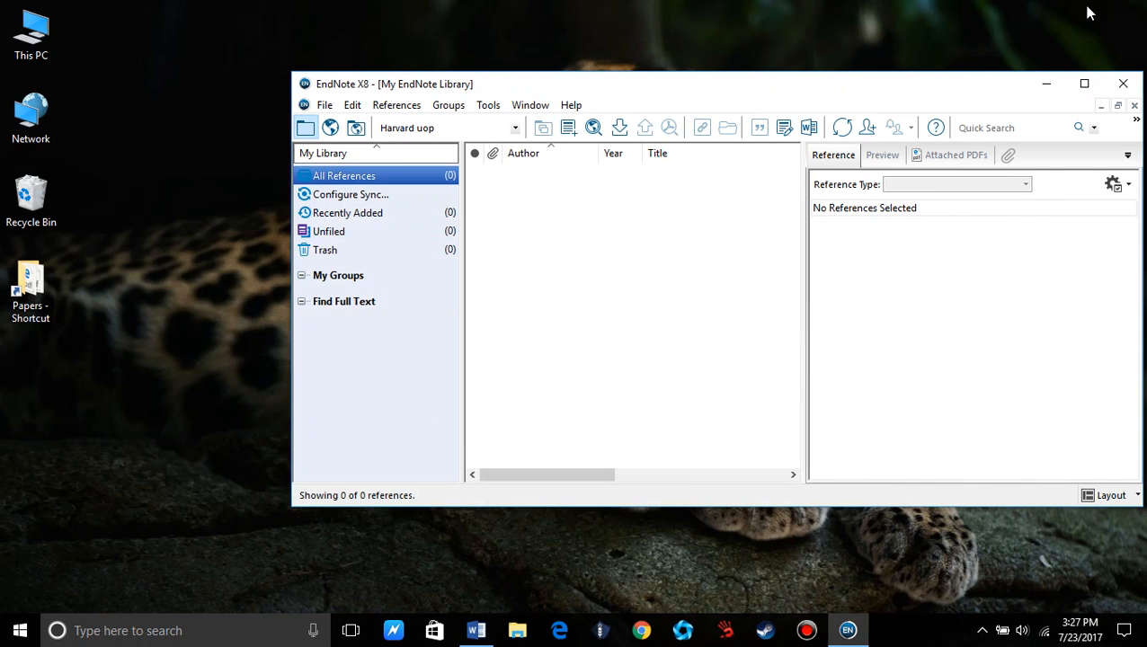
double_click(59, 266)
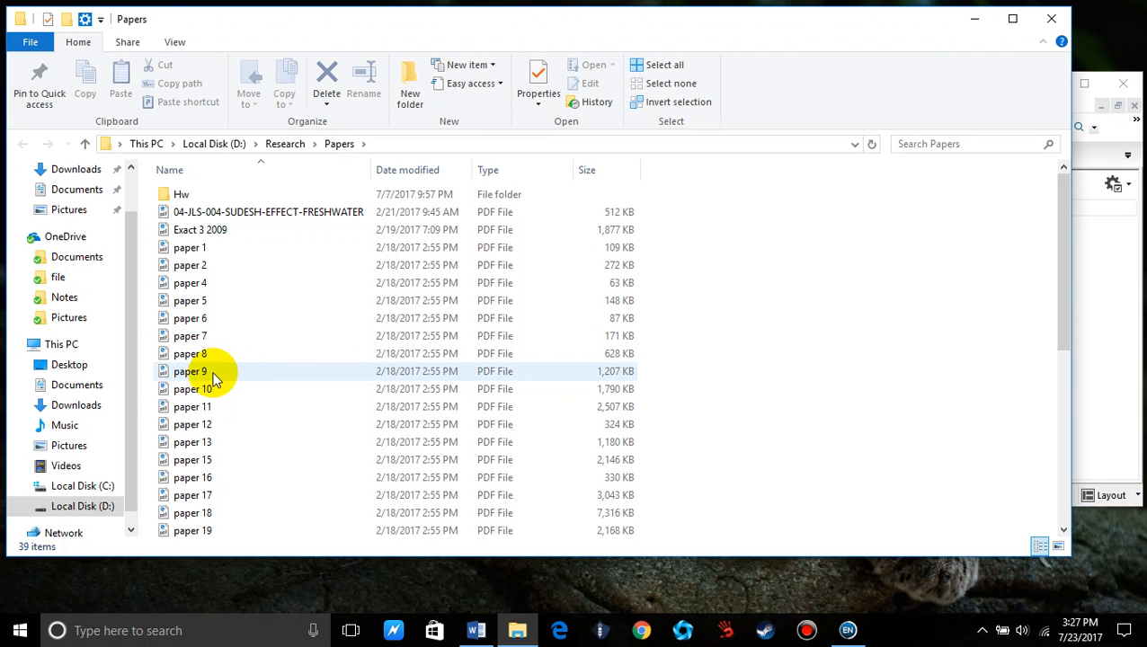
click(212, 377)
double_click(213, 377)
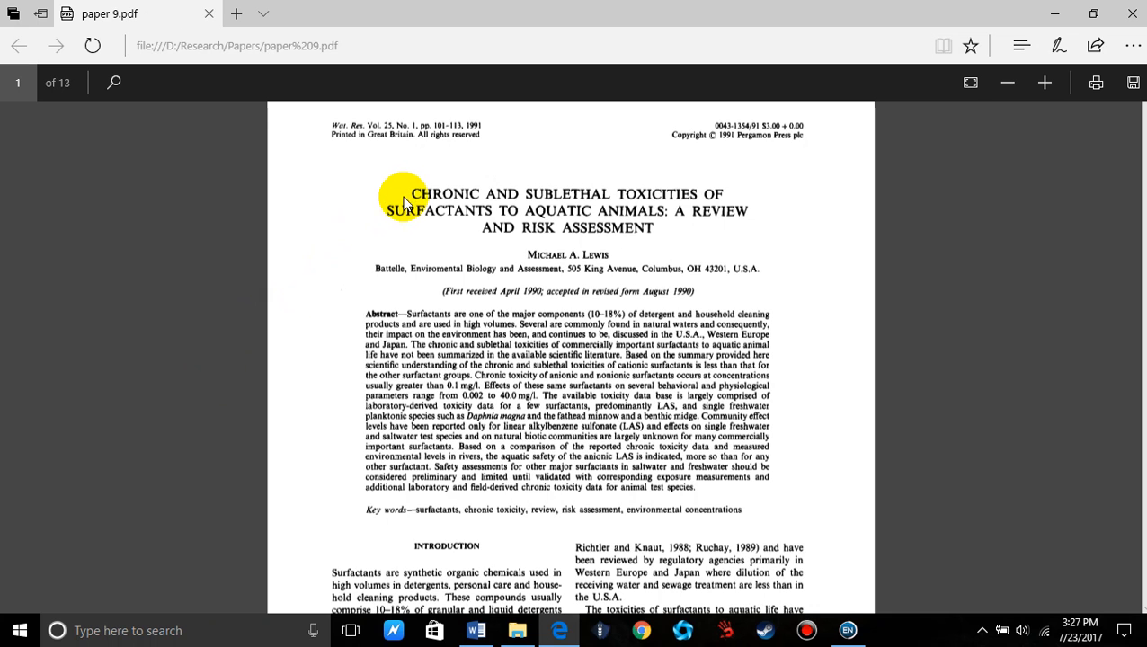
drag(411, 193, 634, 227)
right_click(617, 229)
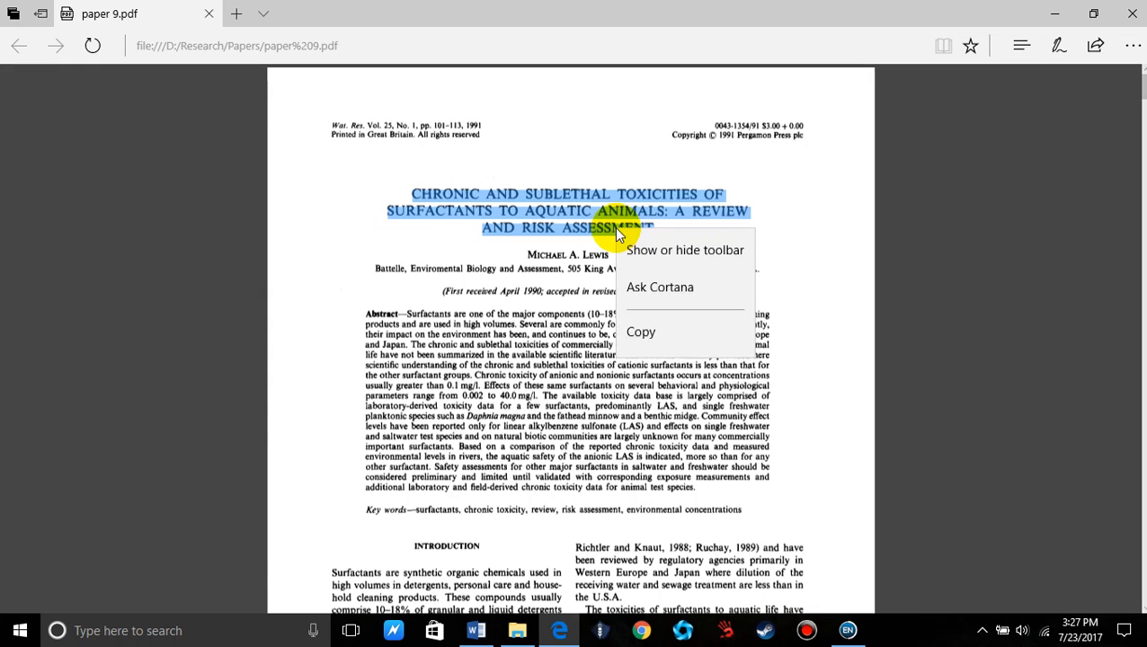
click(638, 336)
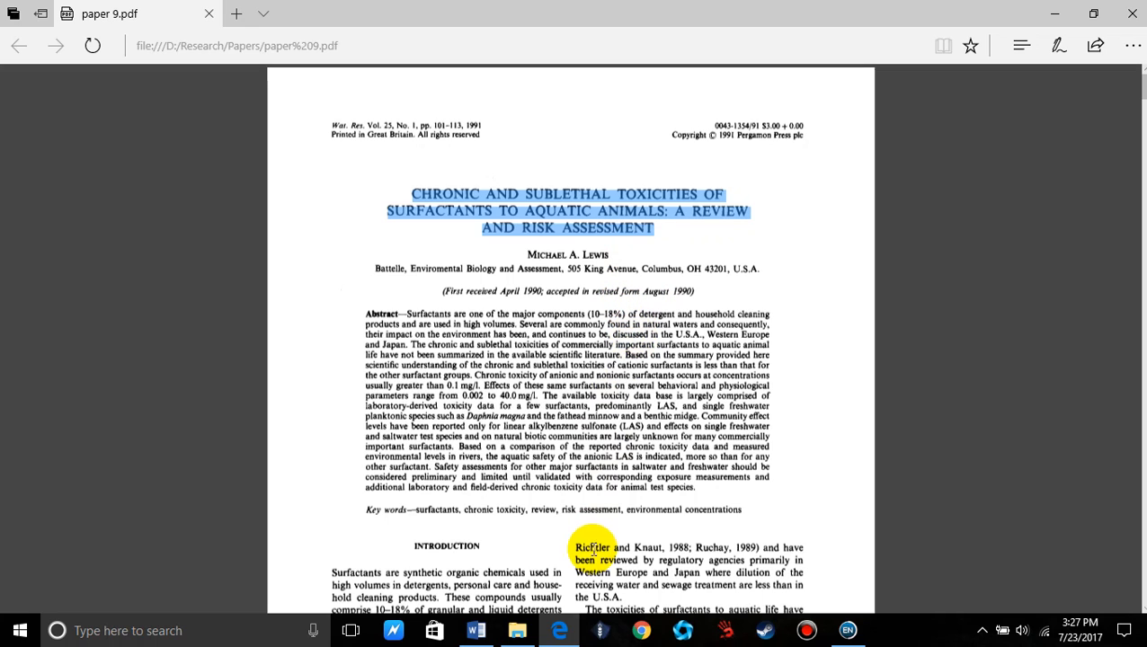
- Switch to Chrome, search Google Scholar for the copied article title, and compare the result with the PDF
click(640, 632)
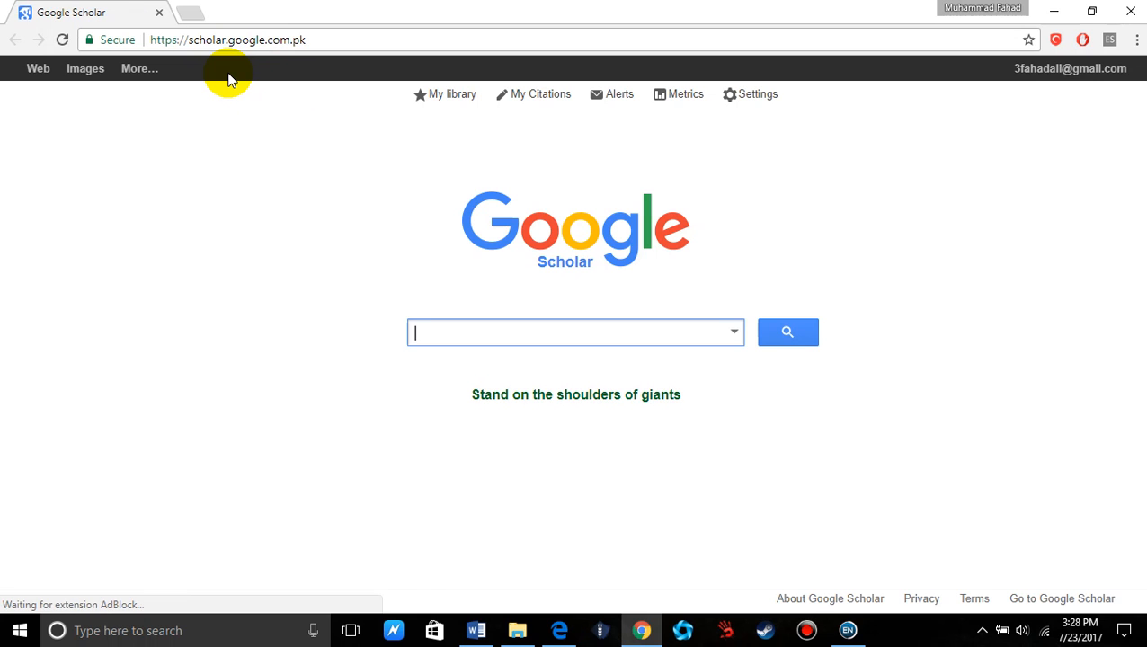
right_click(450, 326)
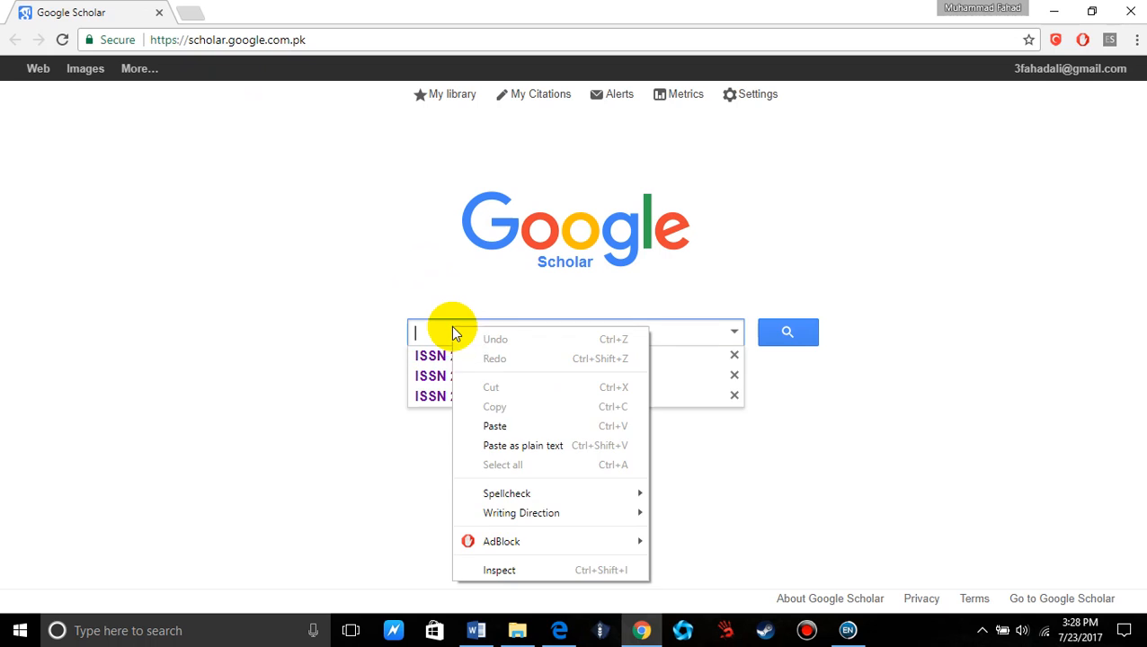
click(495, 426)
click(785, 339)
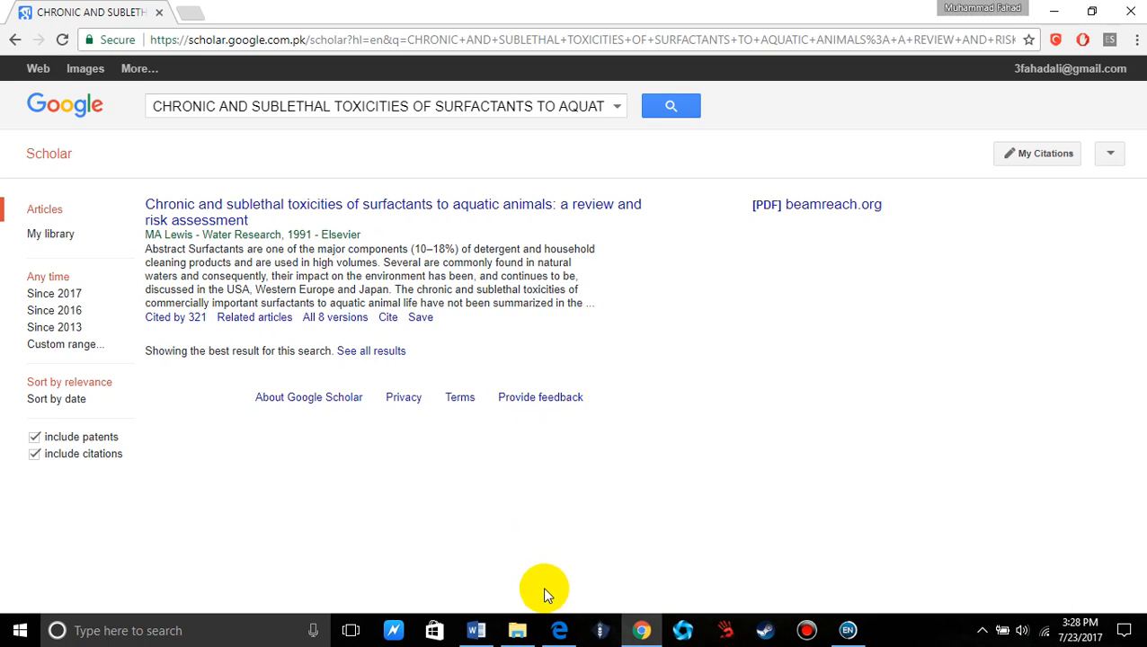
click(559, 630)
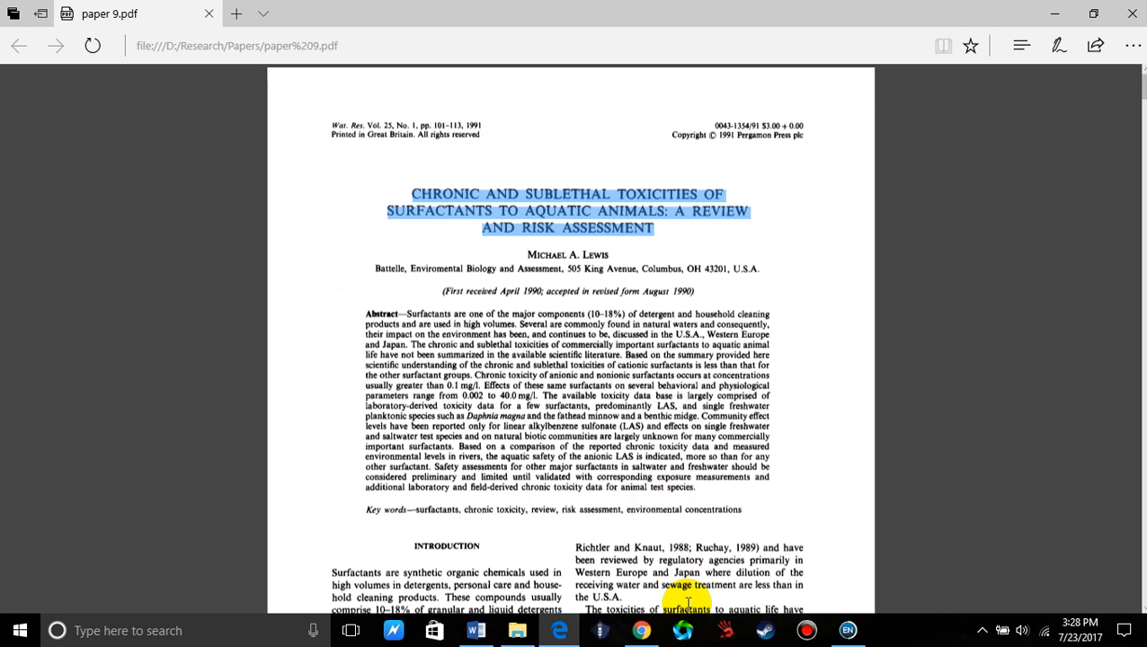
click(640, 630)
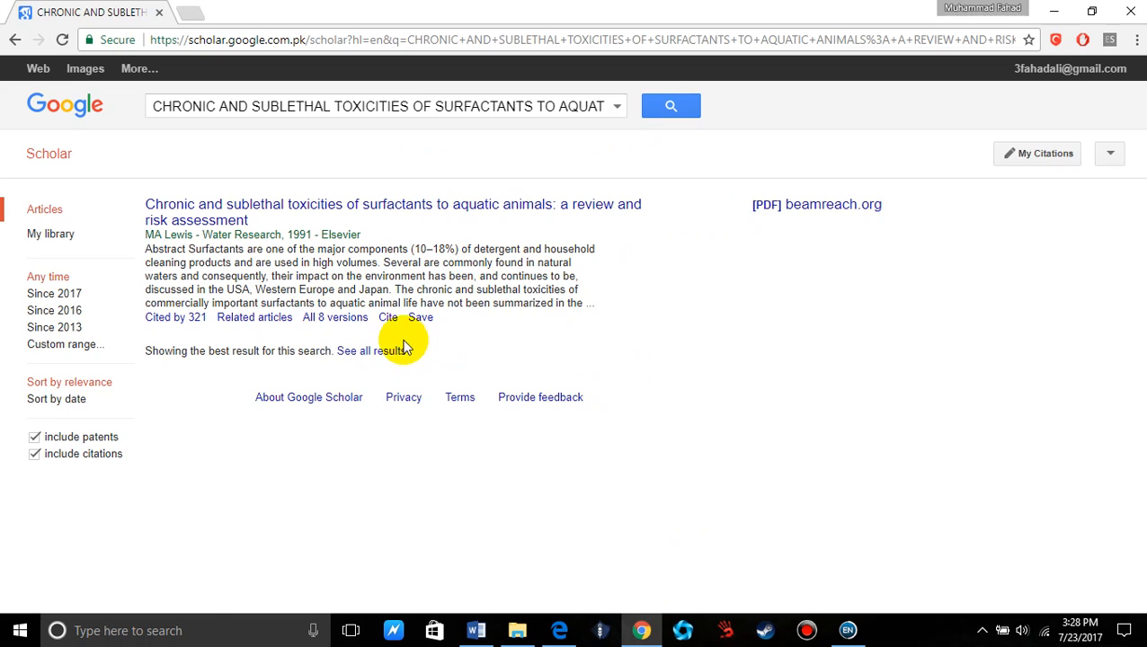
- Export the found article's citation in EndNote format and import the downloaded file scholar (4).enw into the EndNote library
click(389, 317)
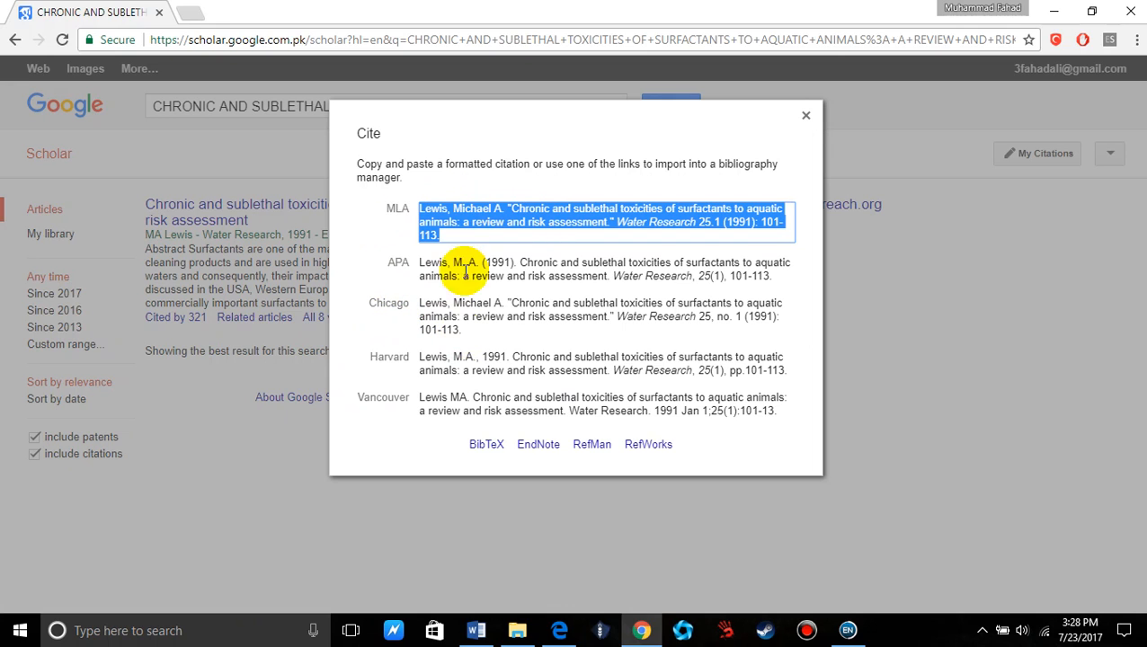
click(536, 447)
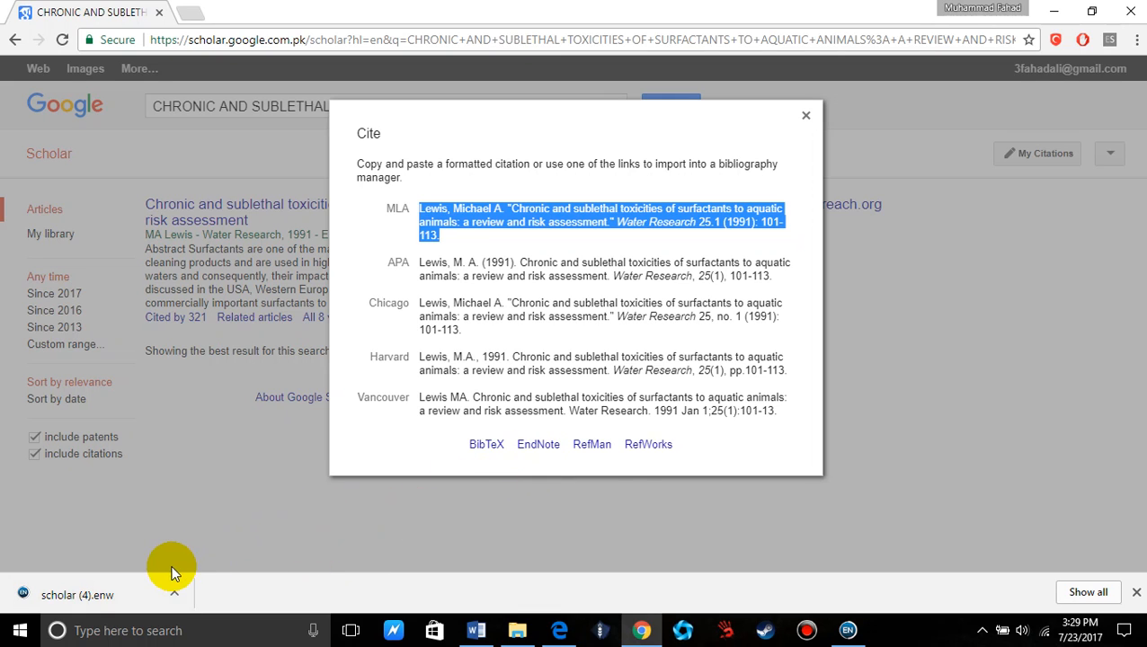
click(123, 588)
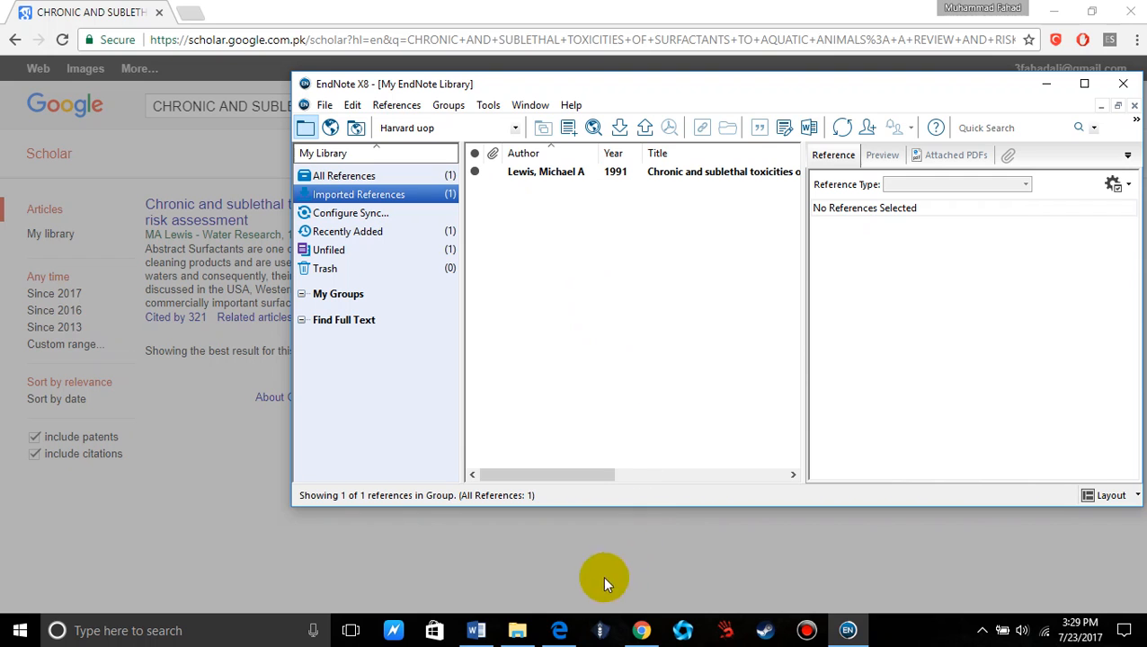
- In Word, find the imported 1991 reference by searching "m", insert its citation after "I'm a youtuber", and add the text "abcalkcsajdaskld"
click(476, 630)
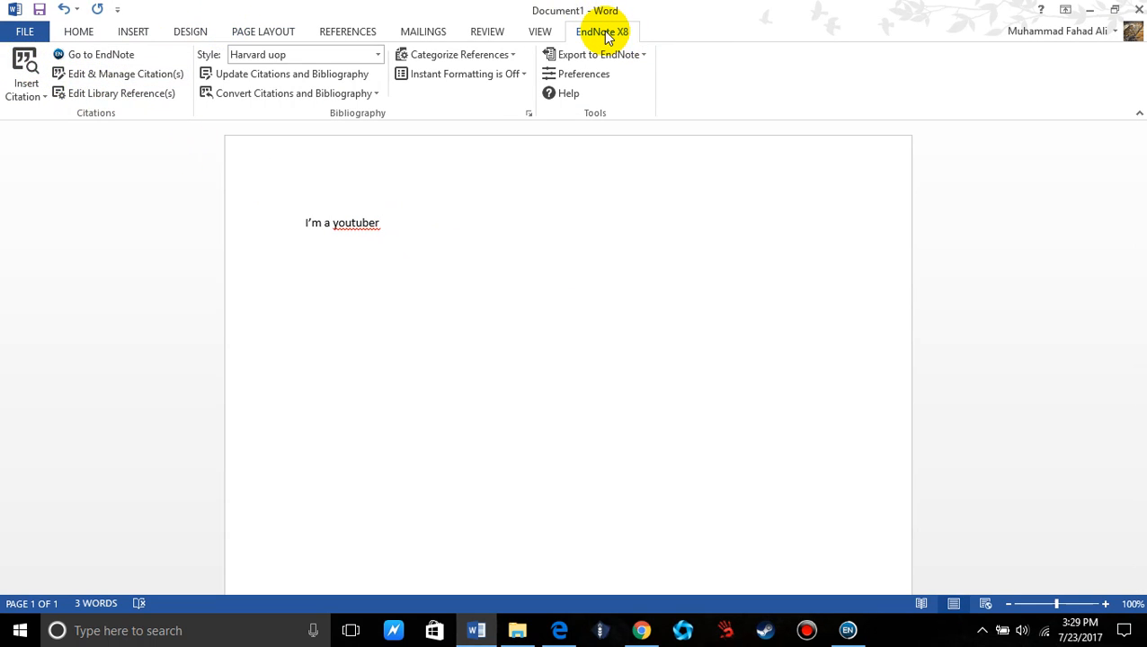
click(25, 68)
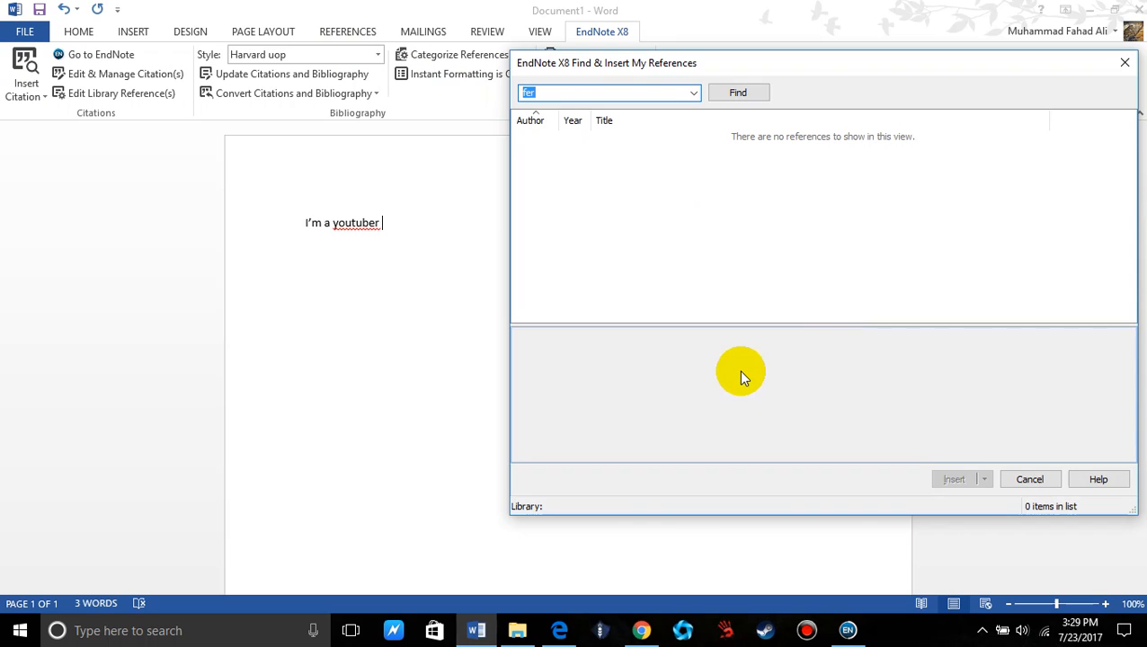
text(m)
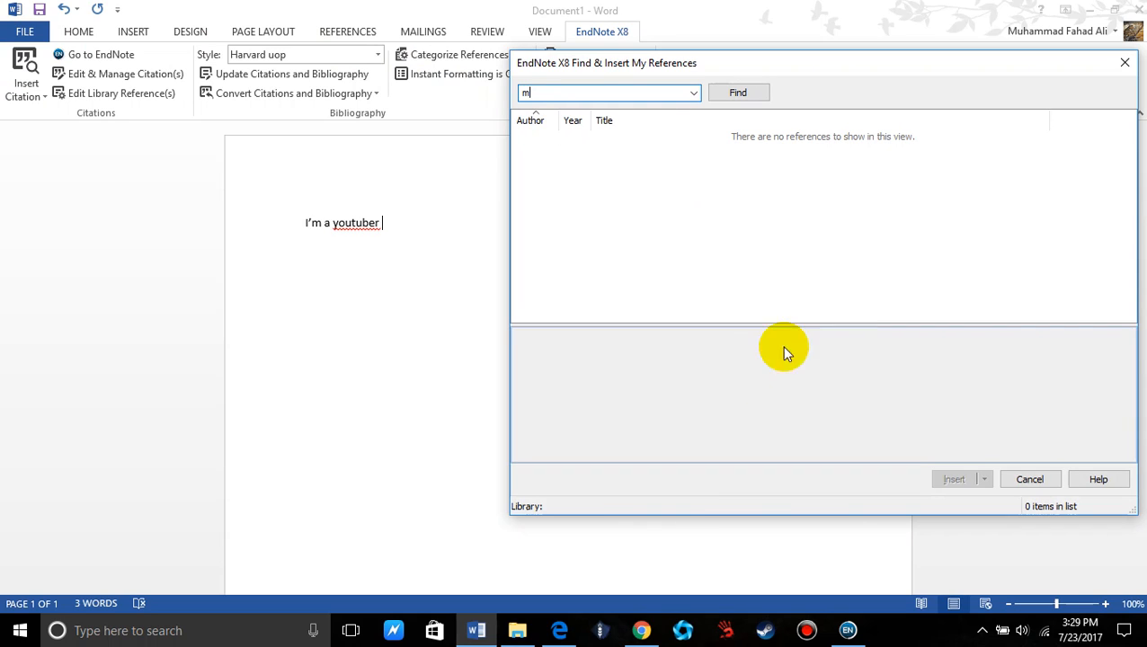
click(739, 93)
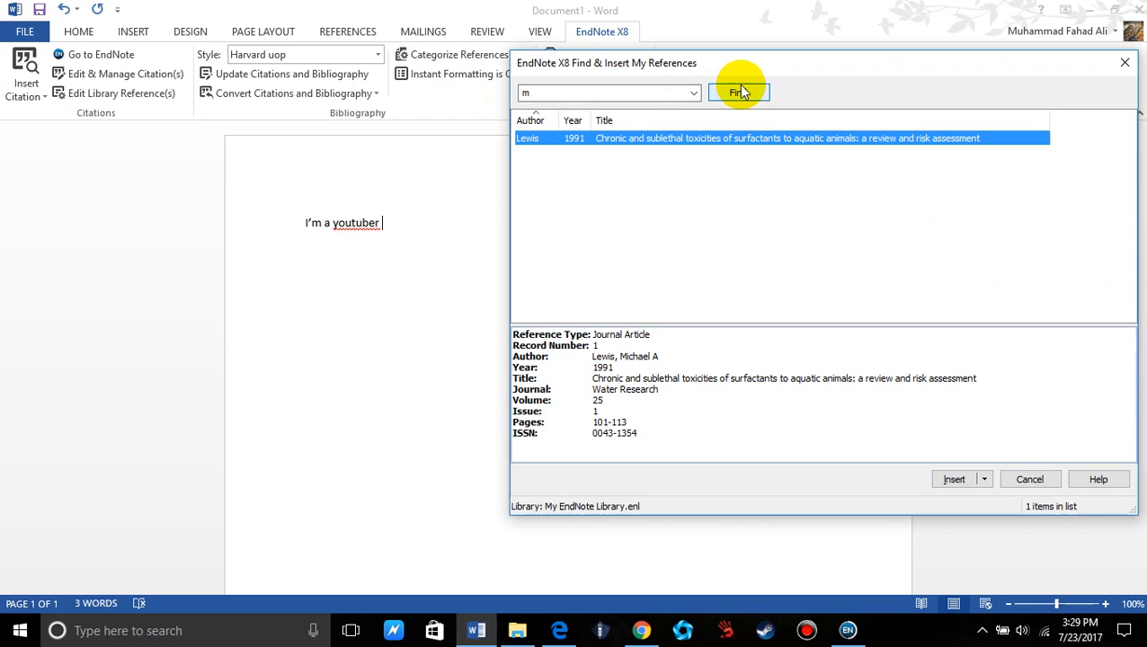
click(636, 140)
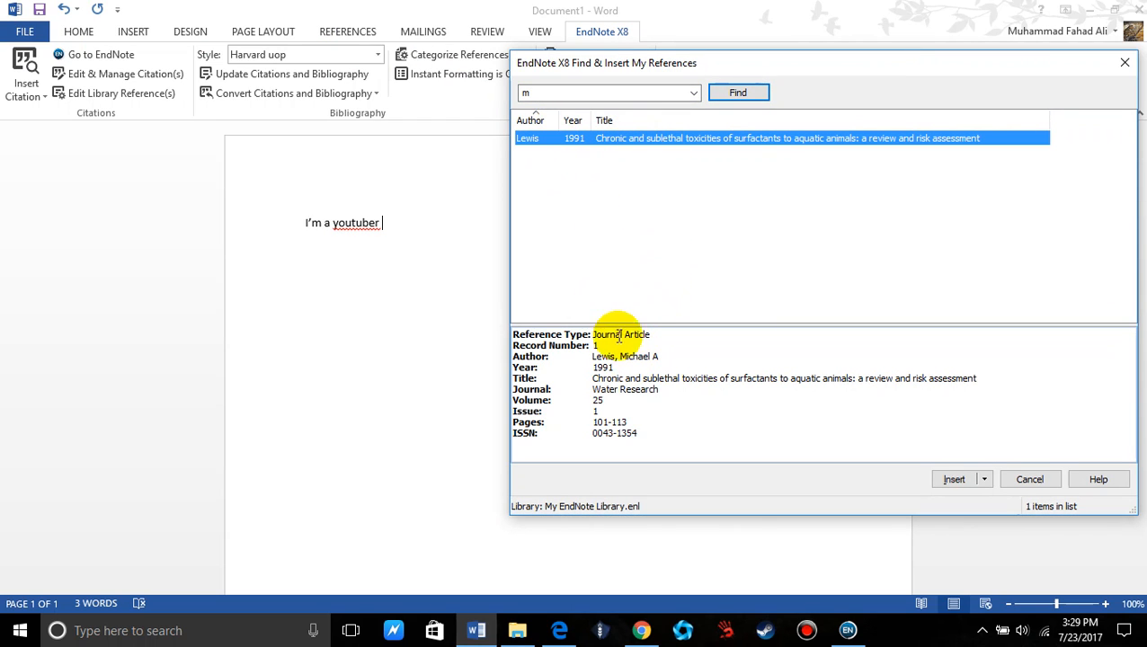
click(940, 479)
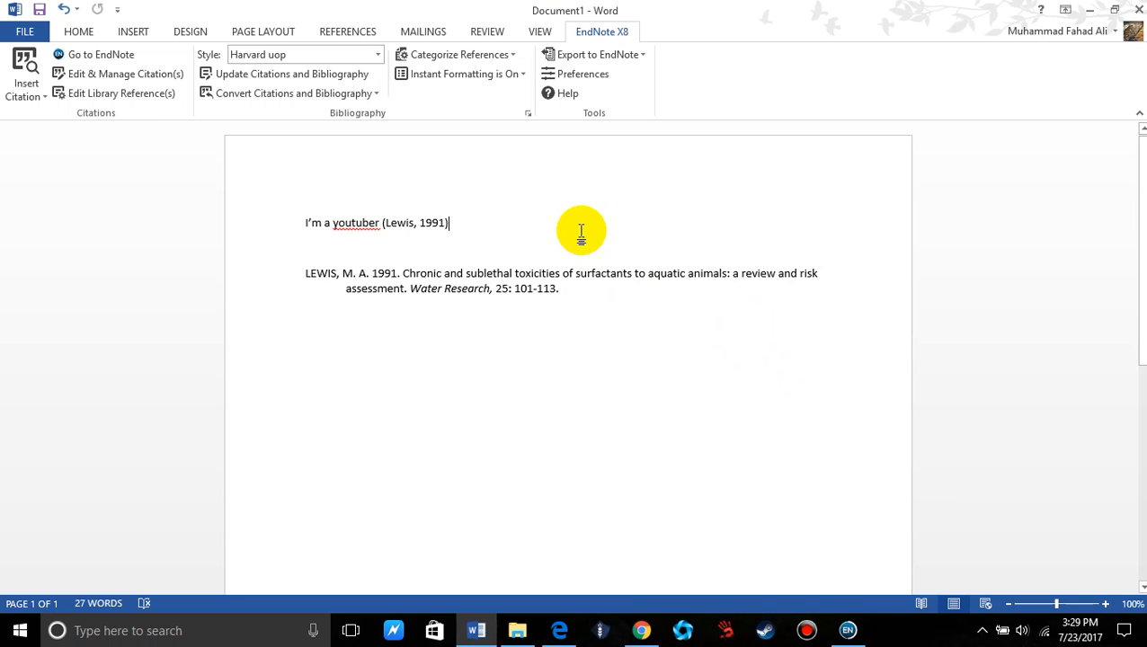
text(abcalkcsajdaskld)
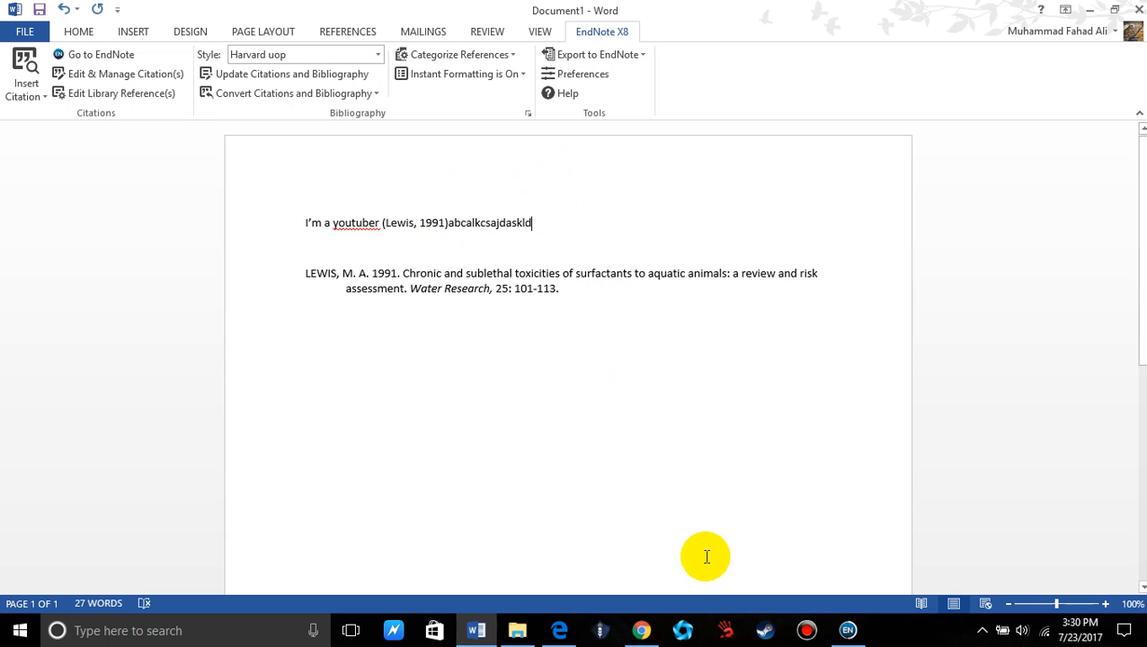
- Switch to EndNote and create a new Journal Article reference with the author's name, year 2017, title "ABC" and journal "123"
click(848, 630)
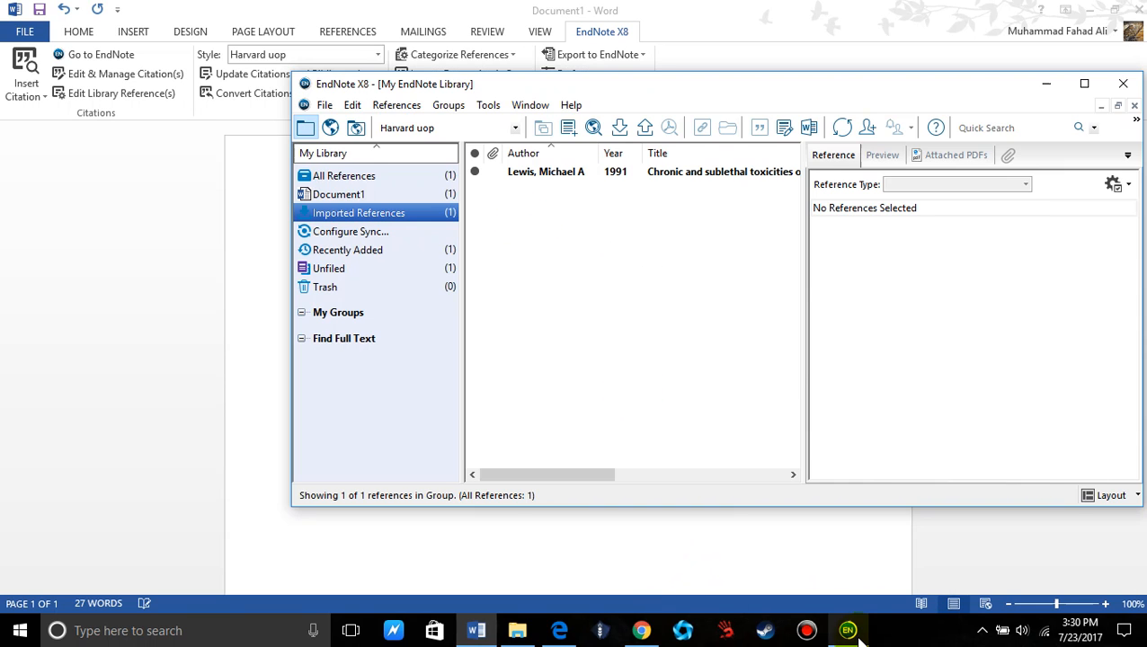
click(379, 110)
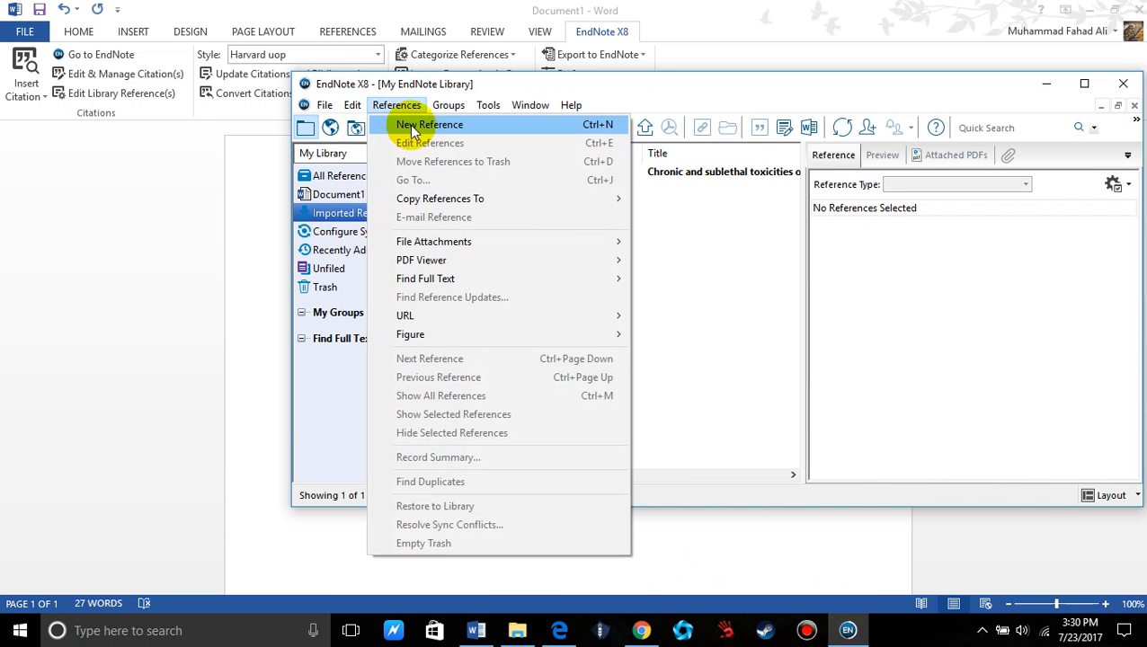
click(583, 127)
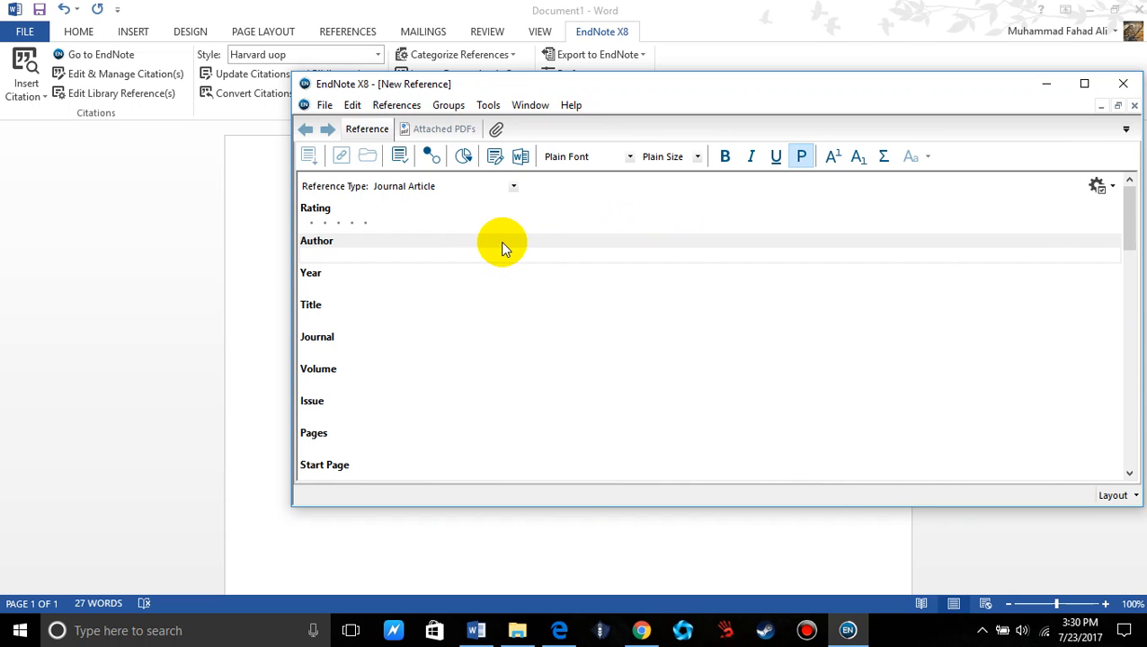
text(fahad)
key(Tab)
text(201)
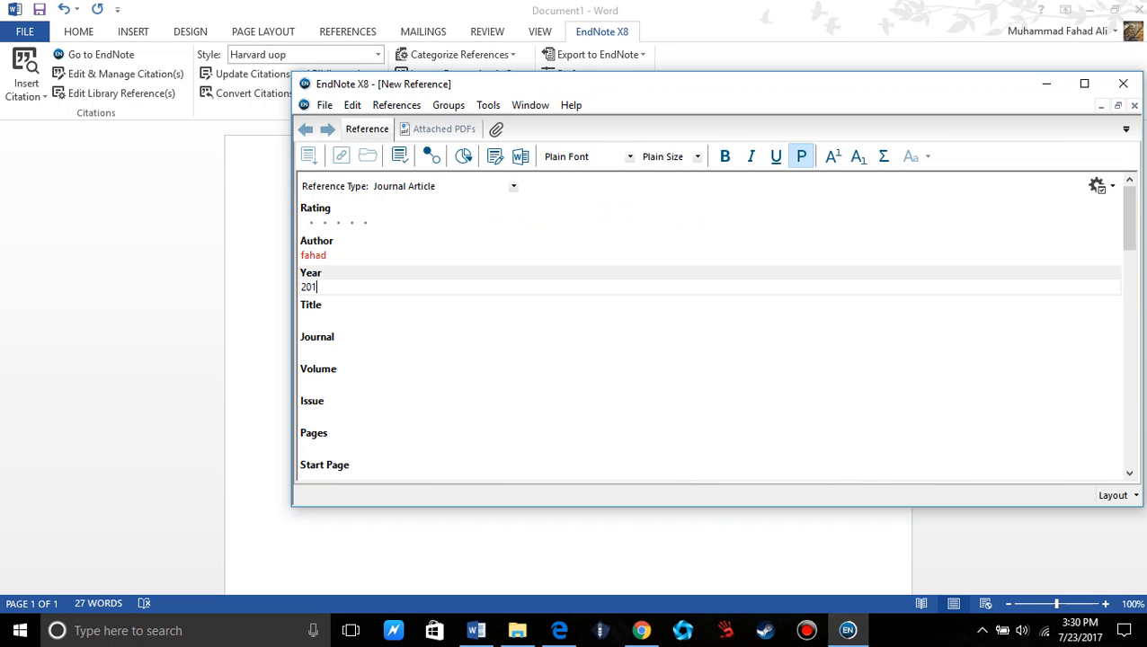
key(Tab)
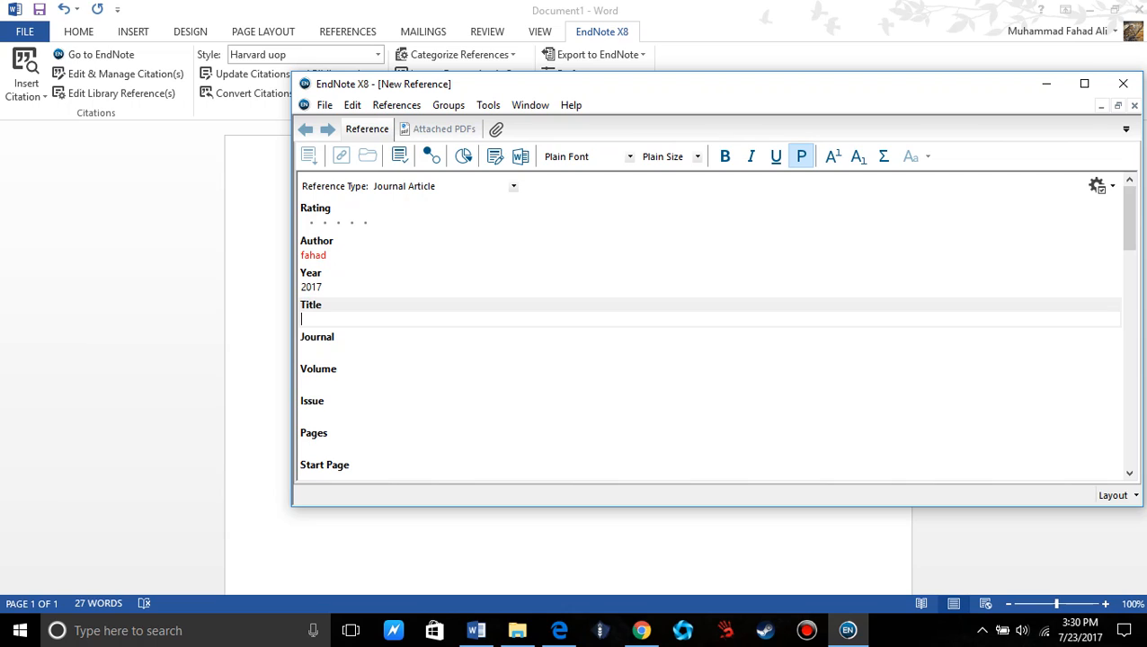
text(ABC)
key(Tab)
text(123)
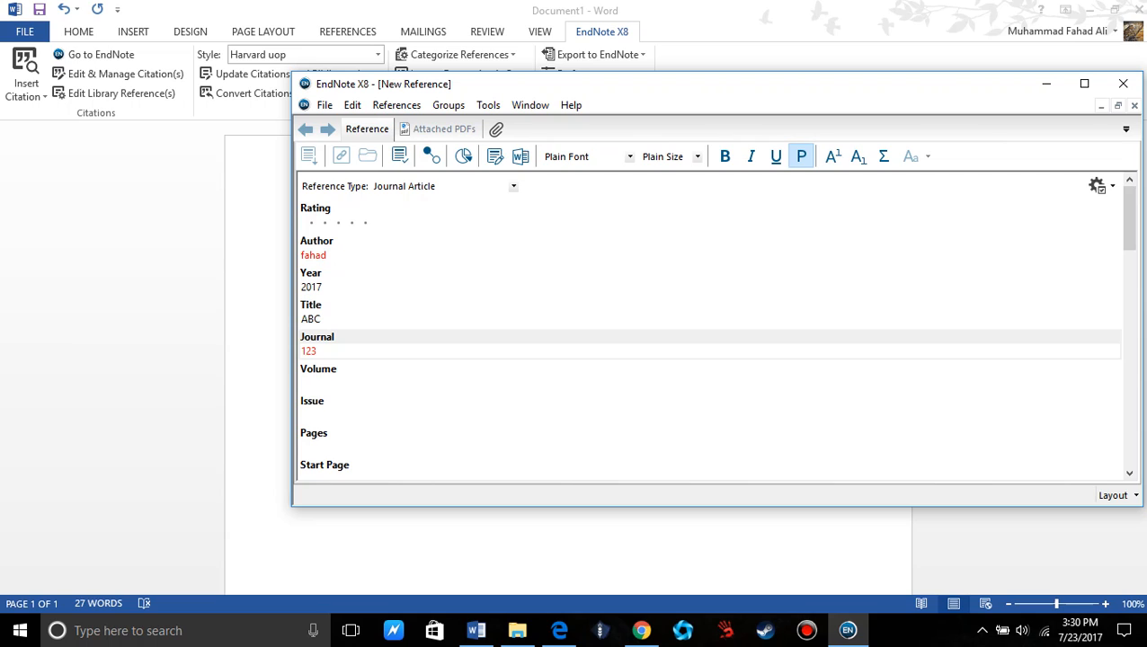
- Fill in the new reference's volume as 1, issue as 3 and pages as 45-60
key(Tab)
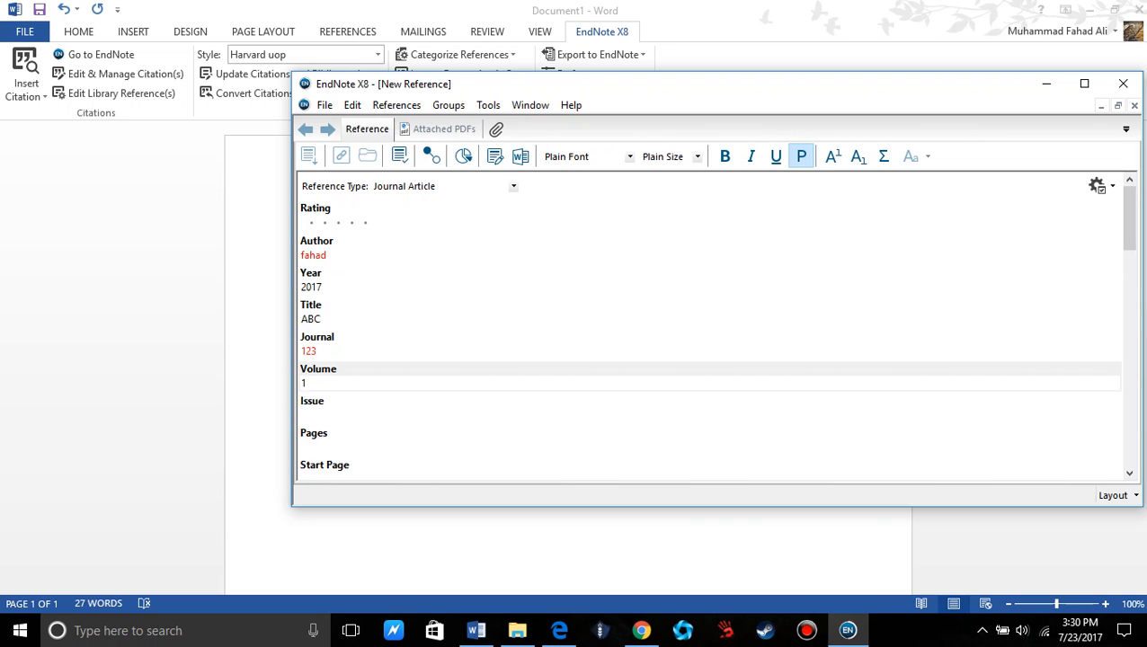
key(Tab)
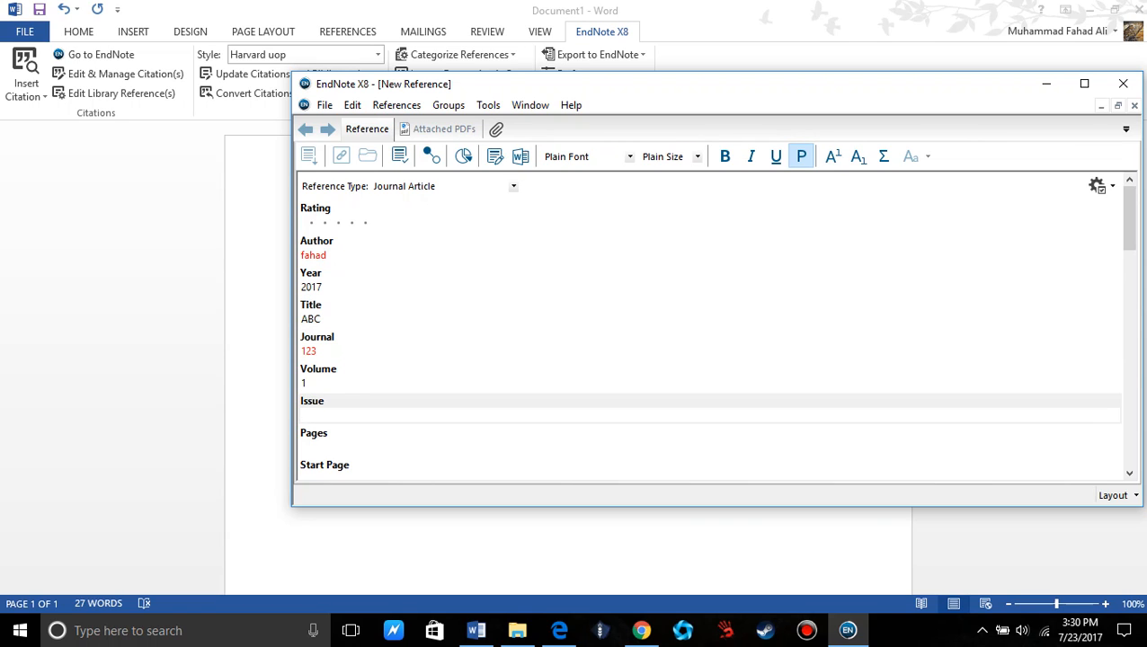
text(3)
key(Tab)
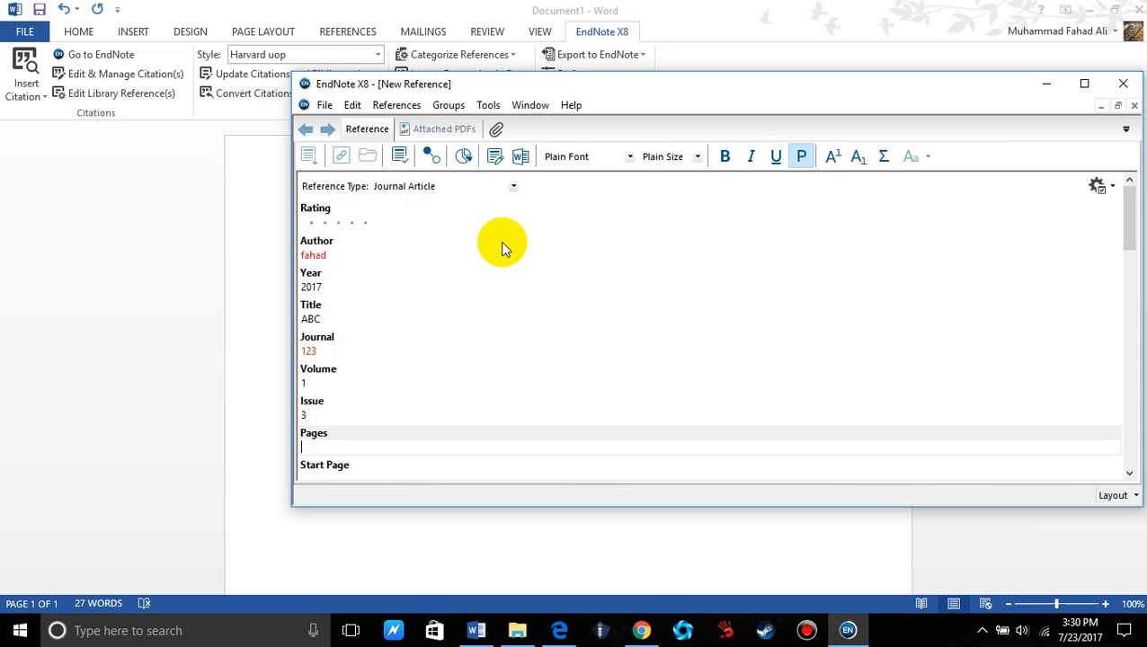
text(45)
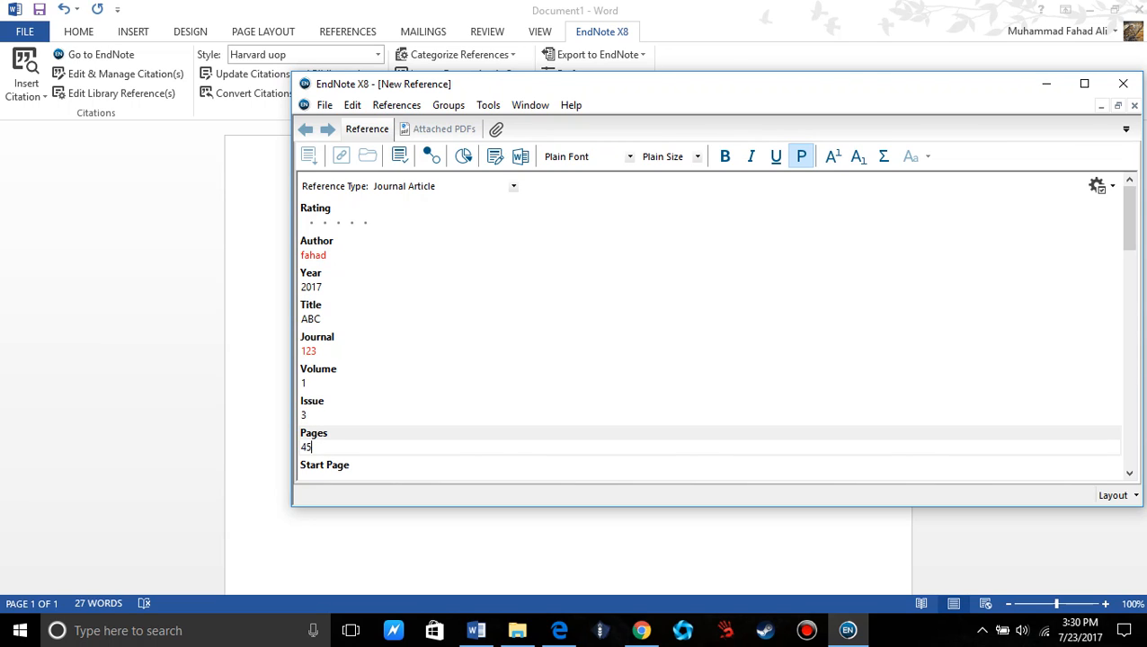
text(-60)
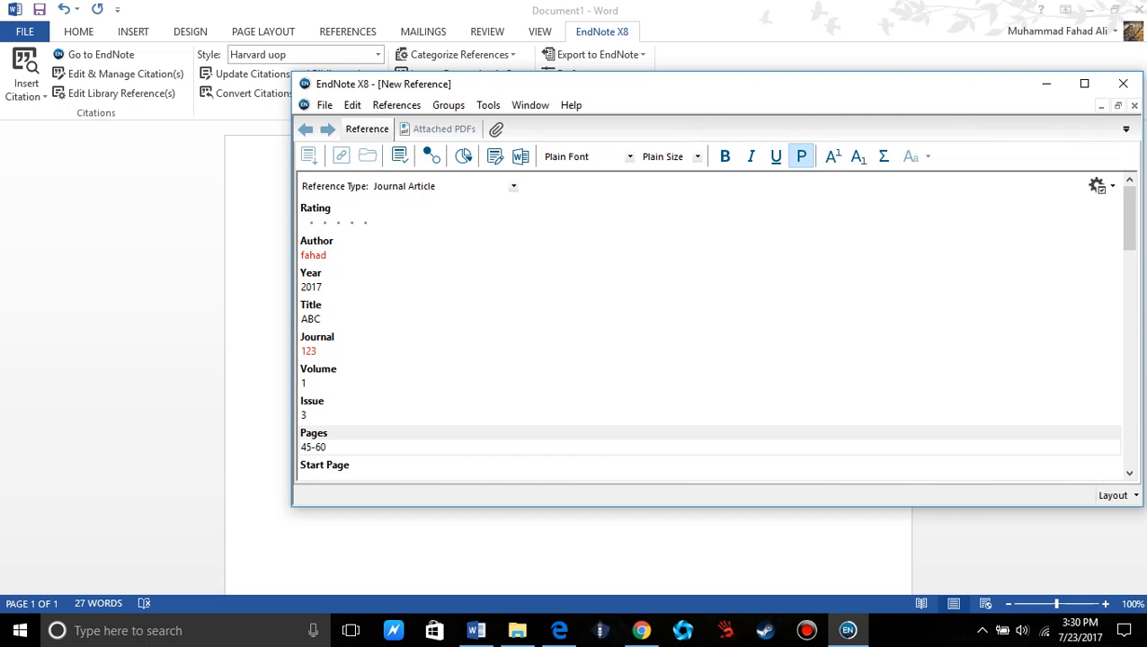
- Review the 2017 reference's fields, re-enter 1 as the volume, and close the reference, saving it to the library
click(330, 254)
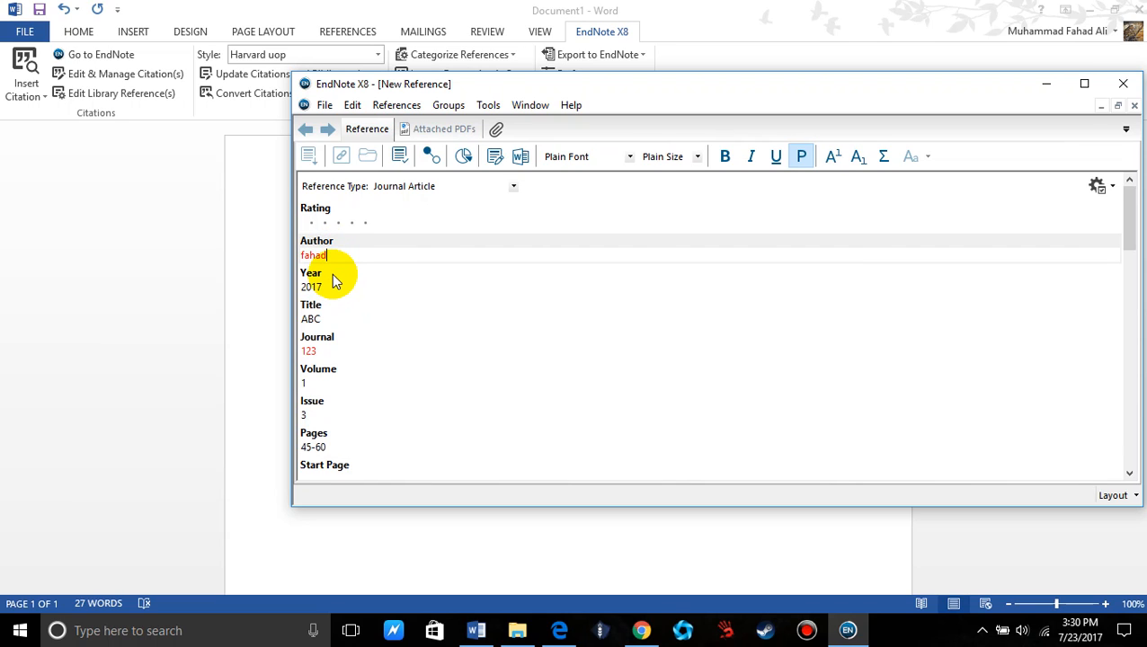
click(333, 286)
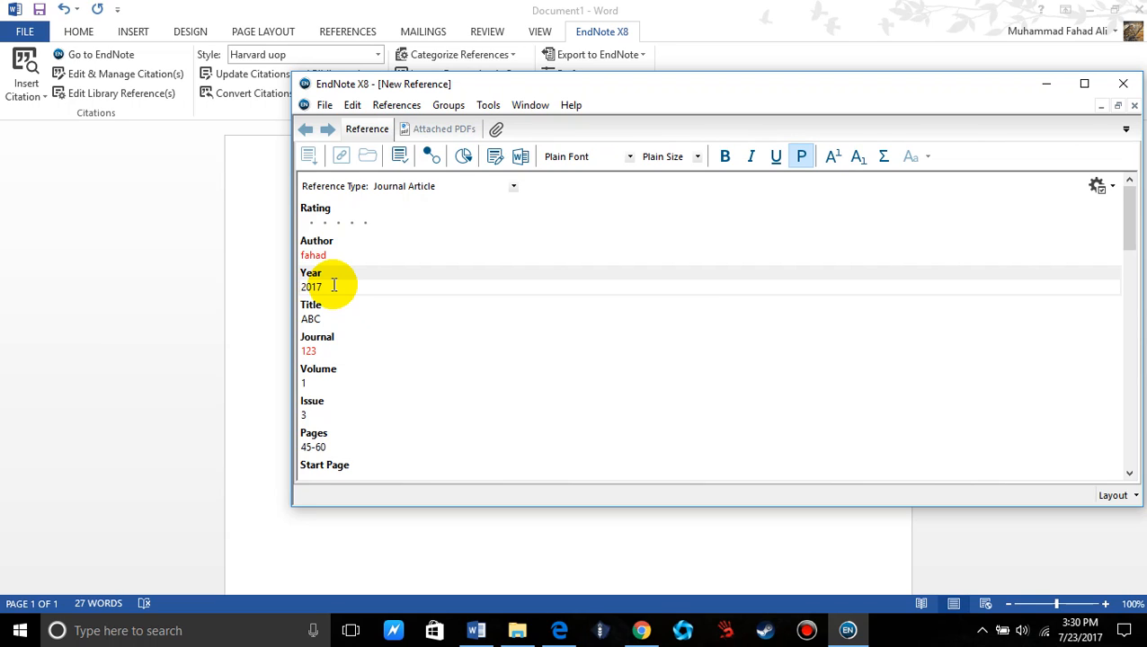
click(334, 320)
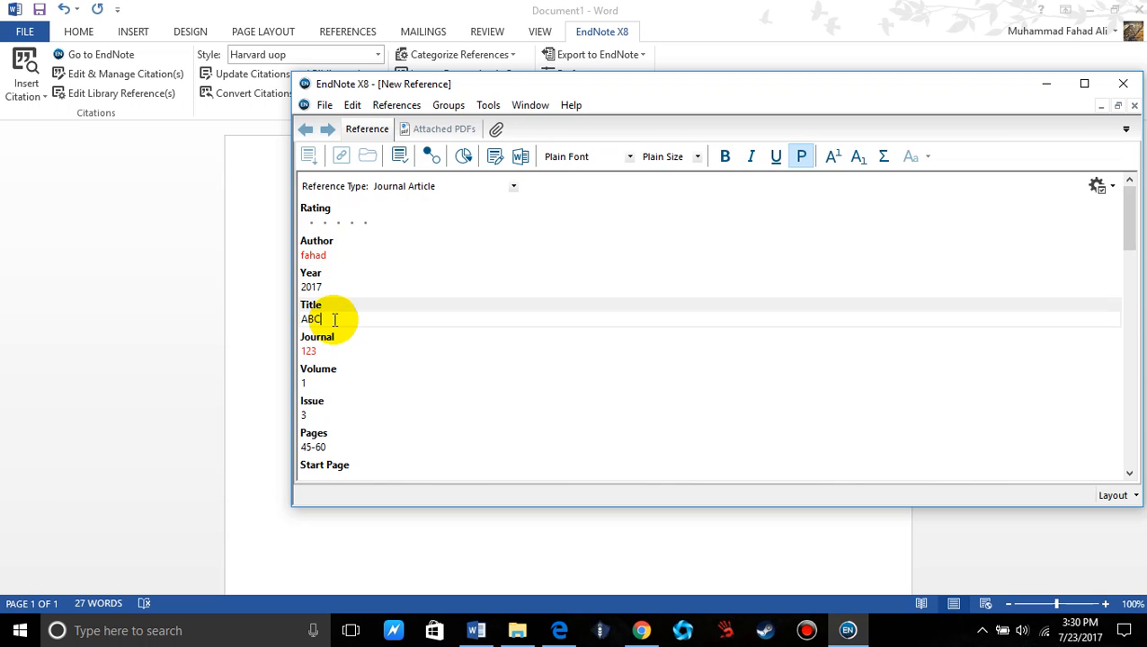
click(319, 382)
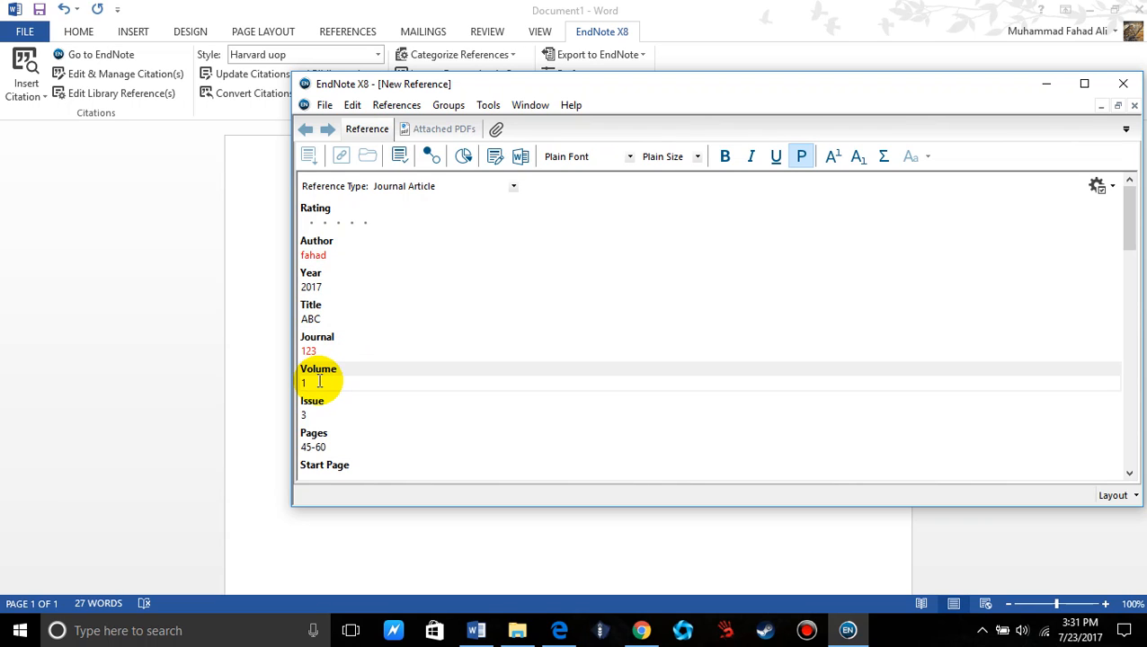
key(BackSpace)
text(1)
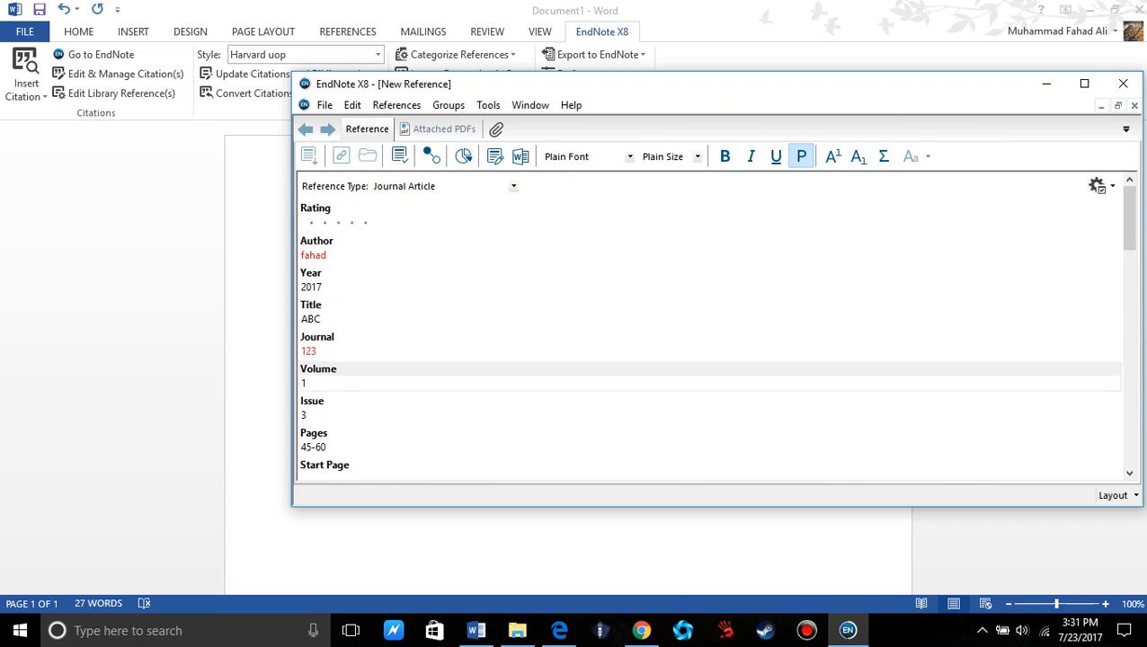
click(1134, 106)
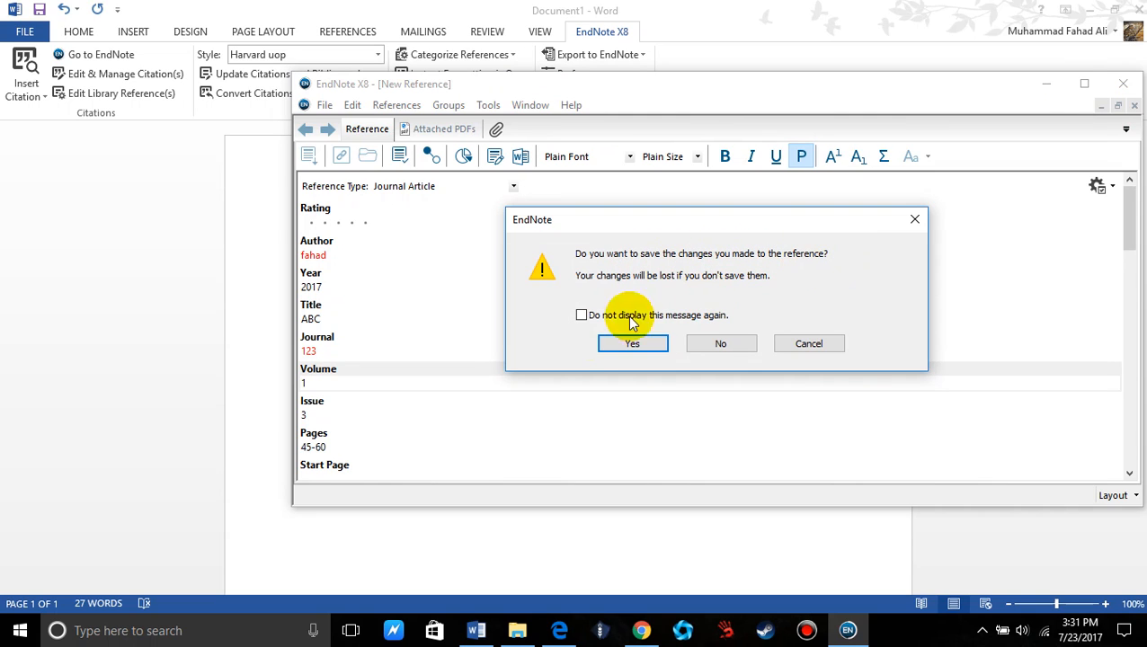
click(632, 345)
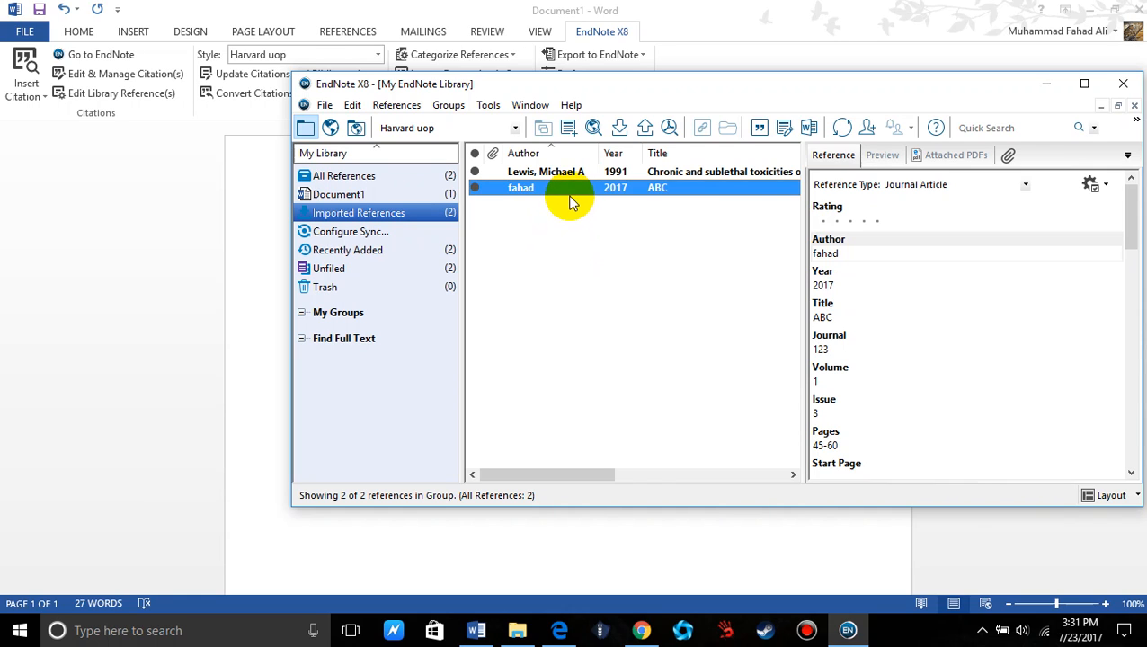
click(269, 230)
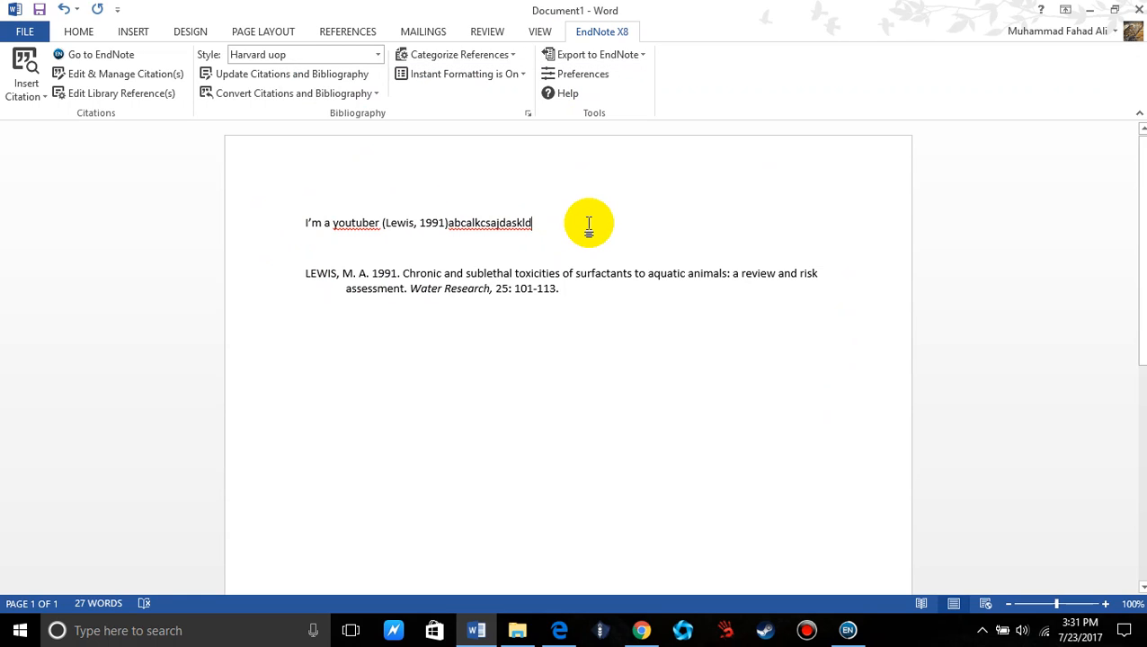
click(24, 63)
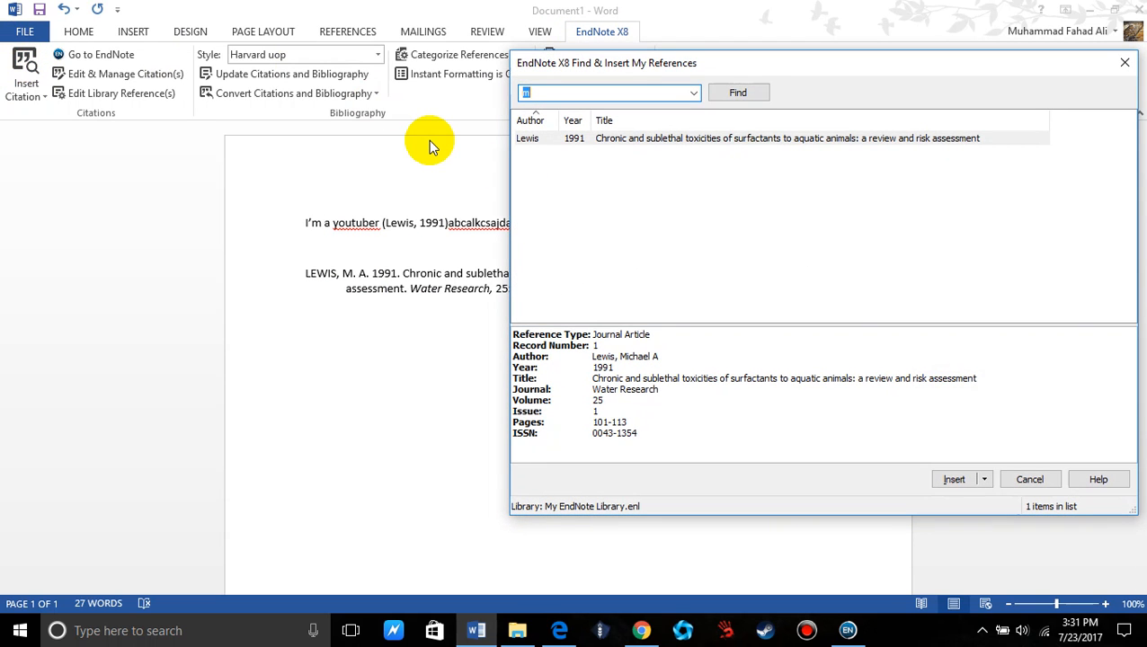
text(f)
key(Return)
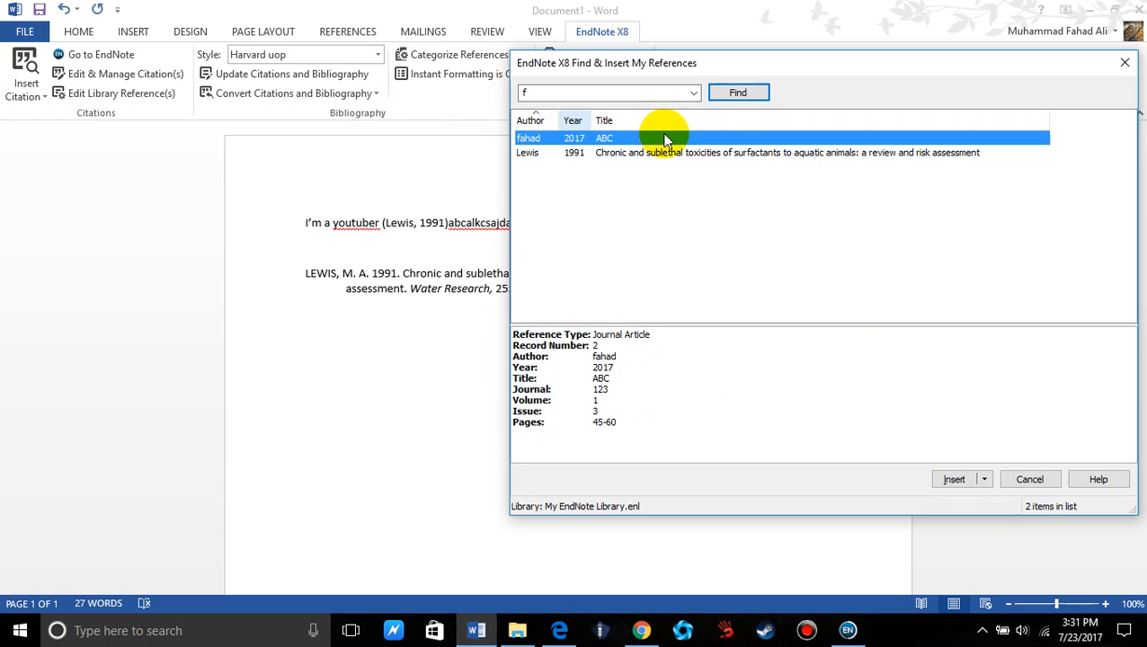
click(945, 481)
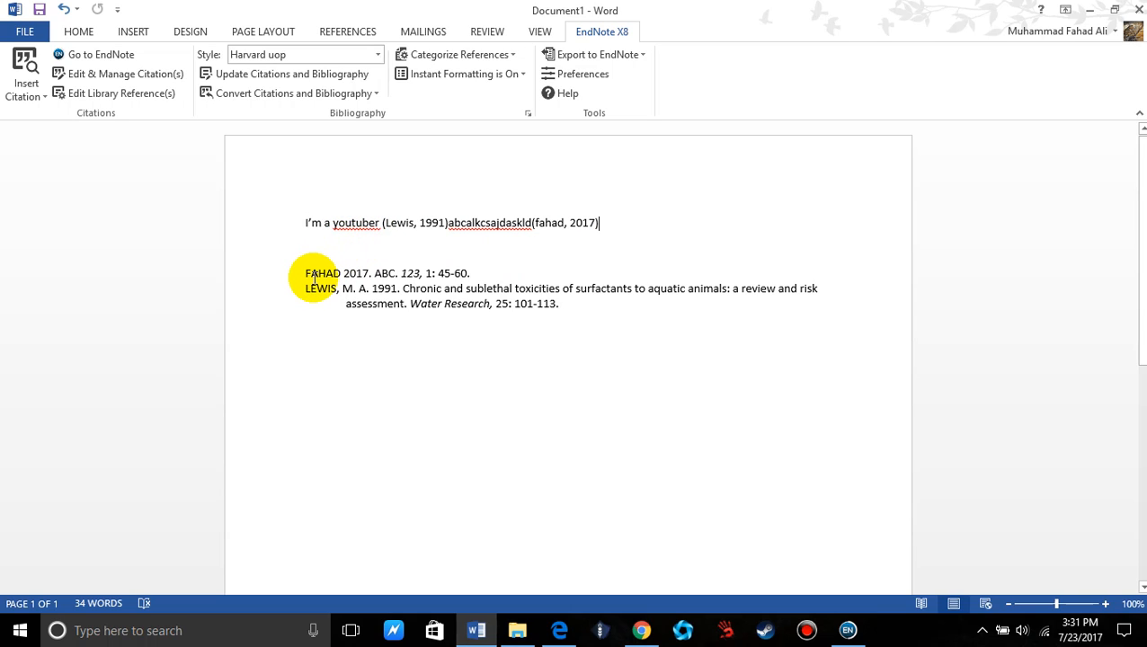
text(a)
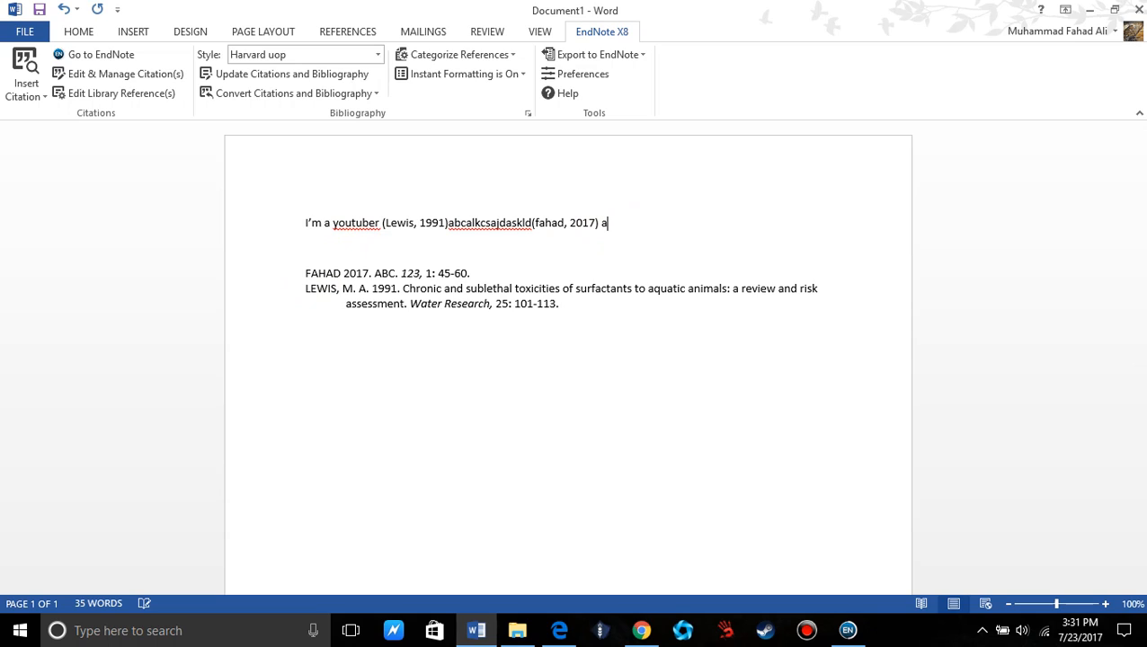
text(1231728381273712371278)
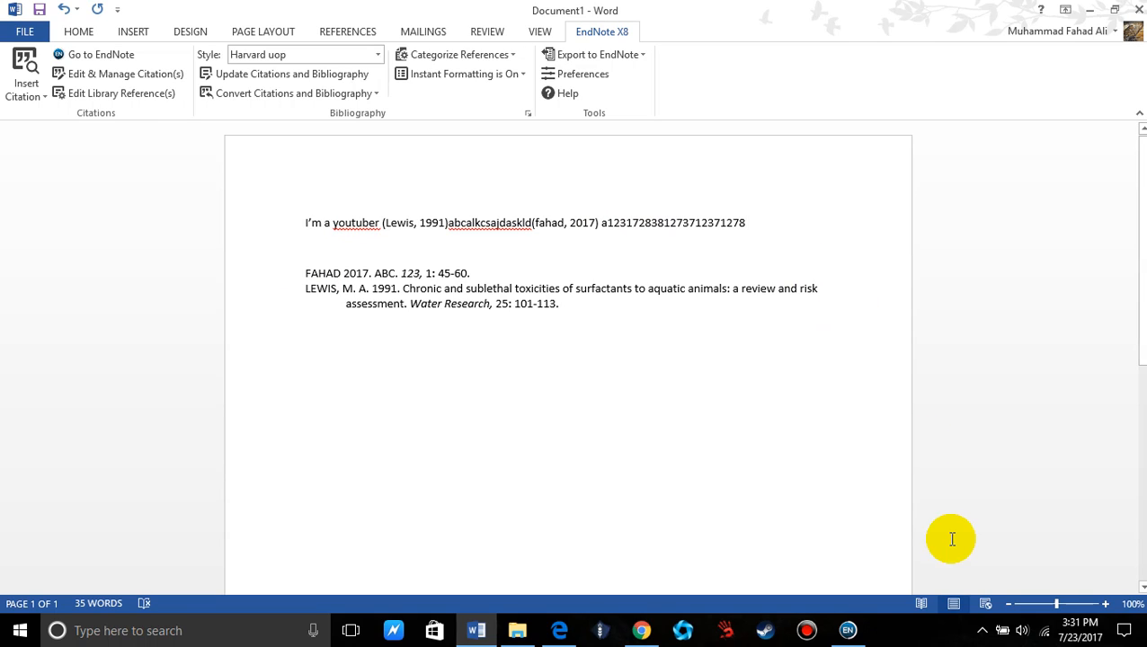
- Switch to EndNote and create another Journal Article reference with author "bird", year 2015, title "abc" and journal "xyz"
click(848, 630)
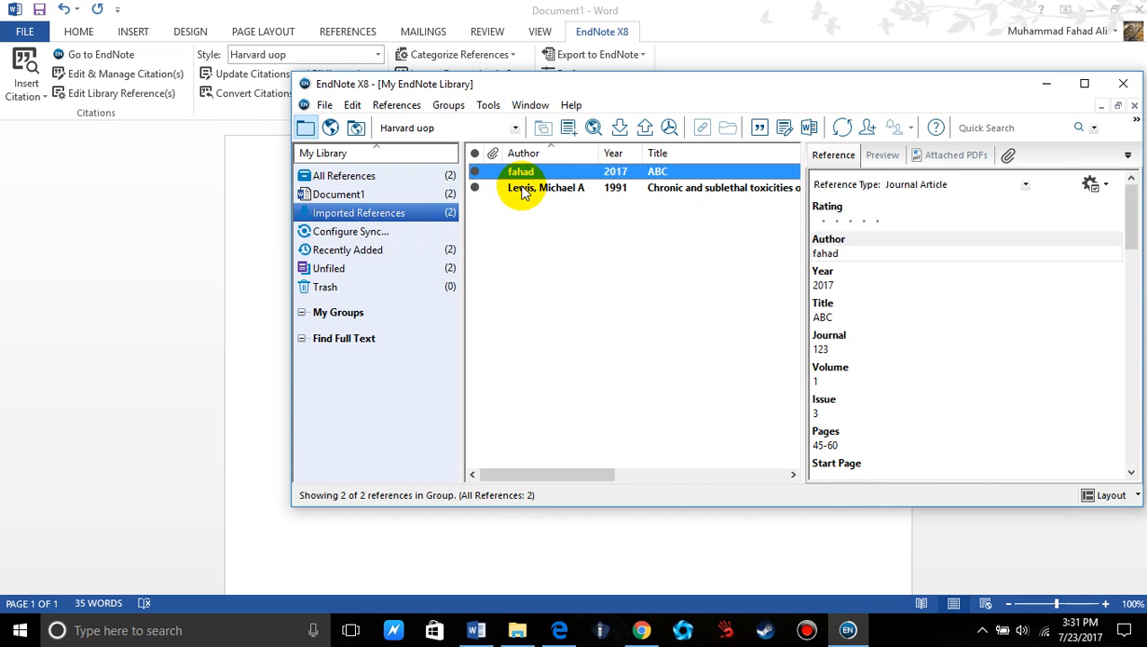
click(386, 108)
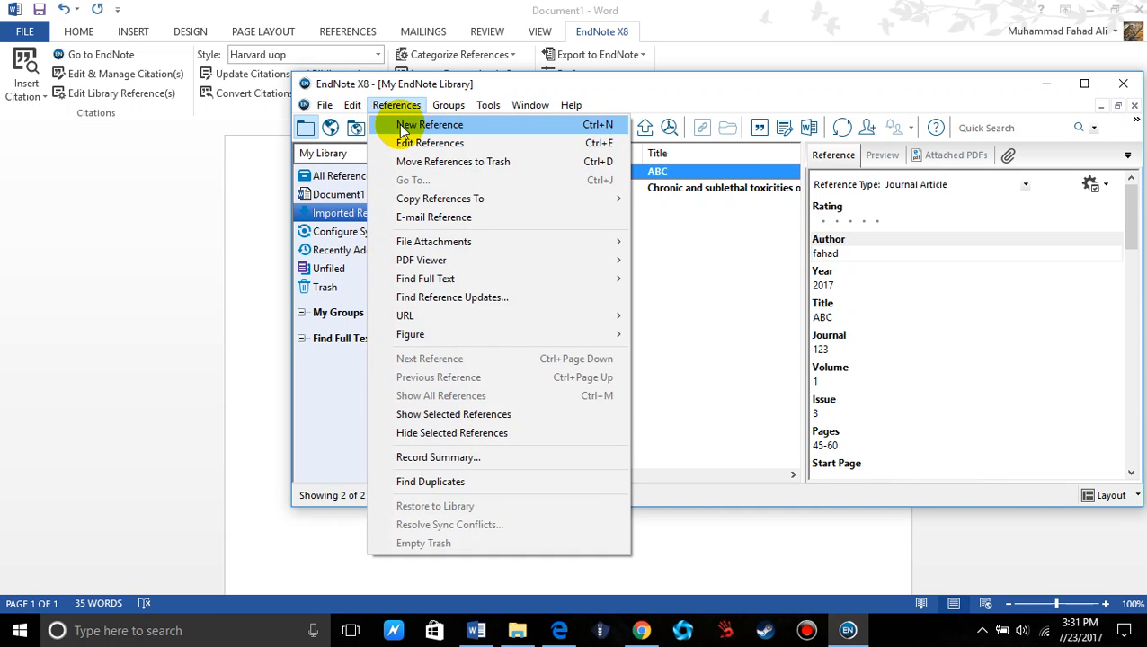
click(430, 125)
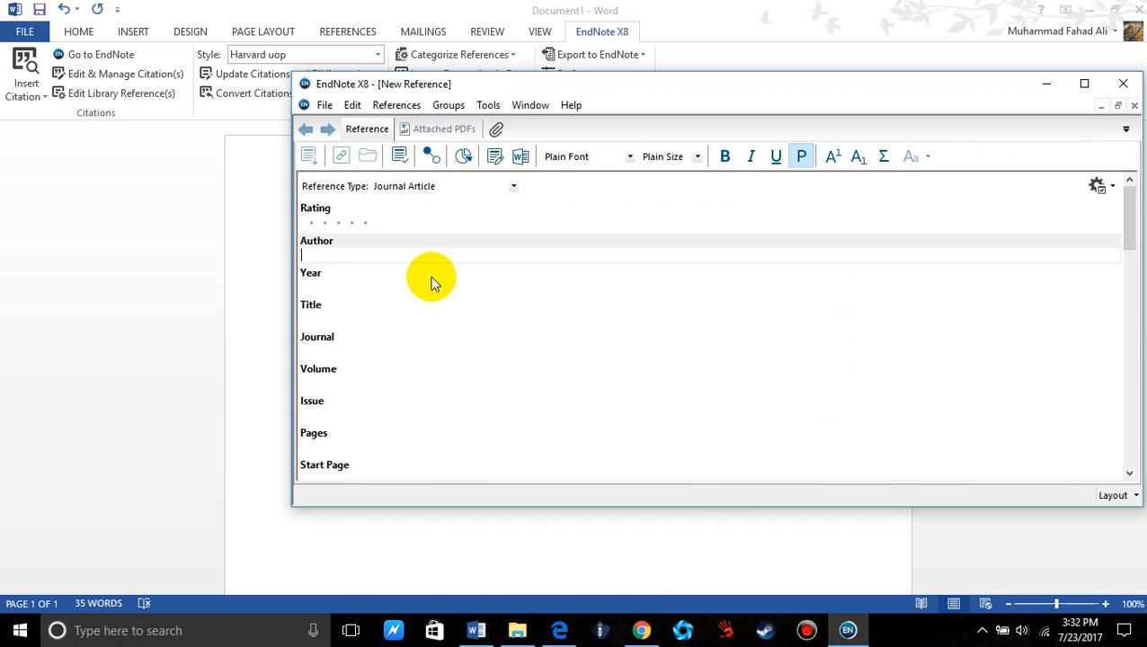
text(bird)
key(Tab)
text(2015)
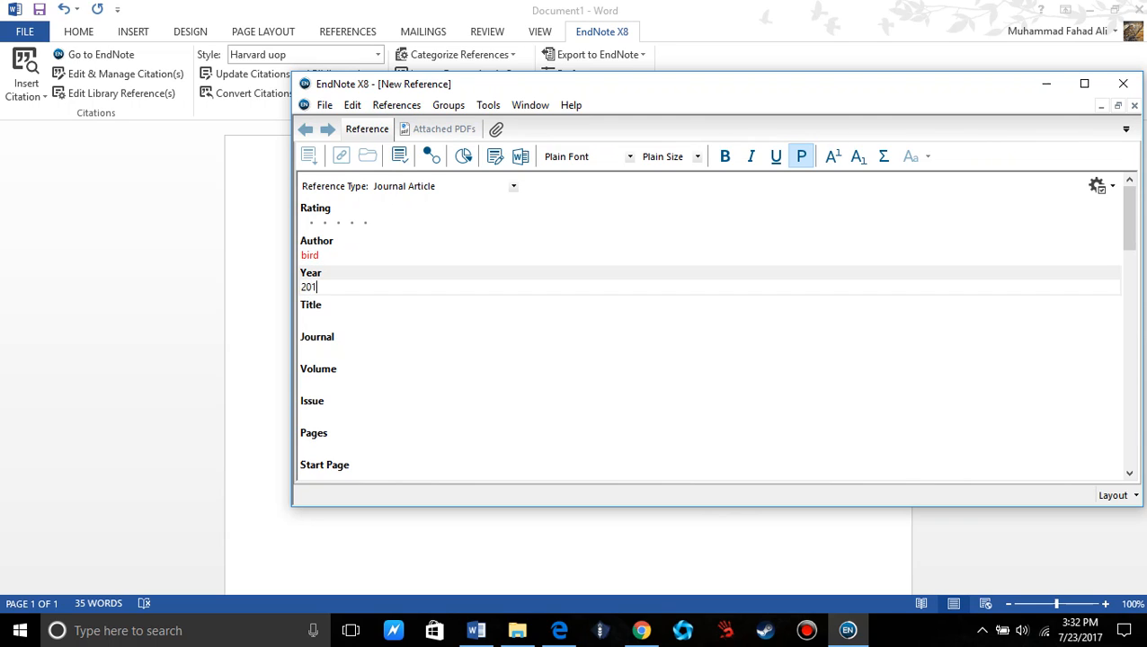
key(Tab)
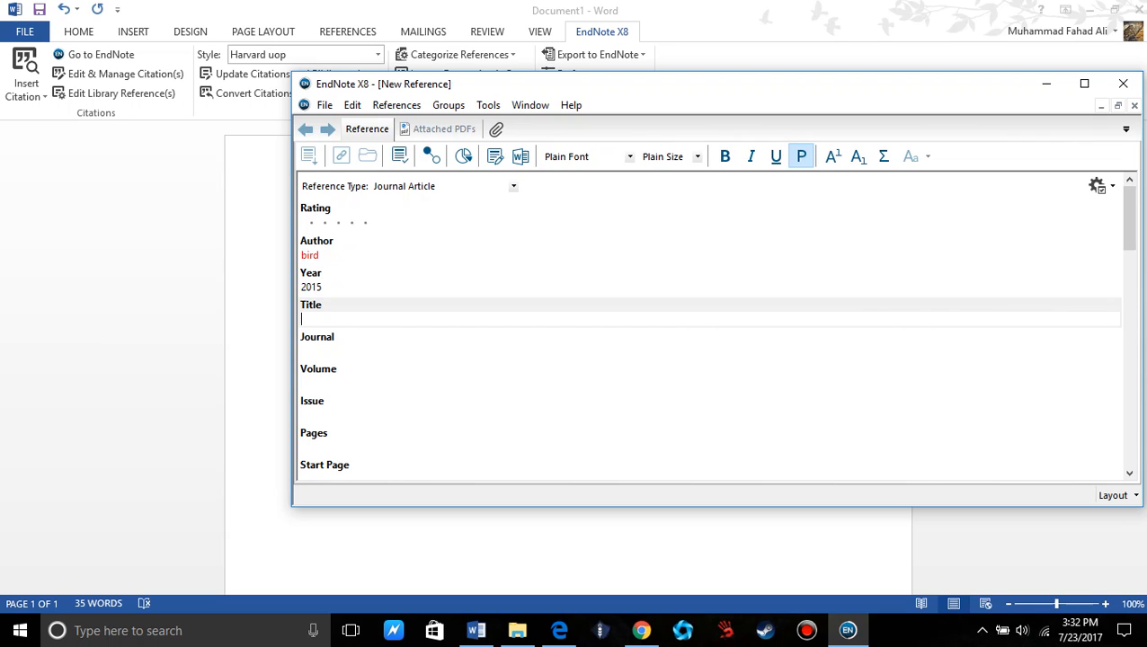
text(abc)
key(Tab)
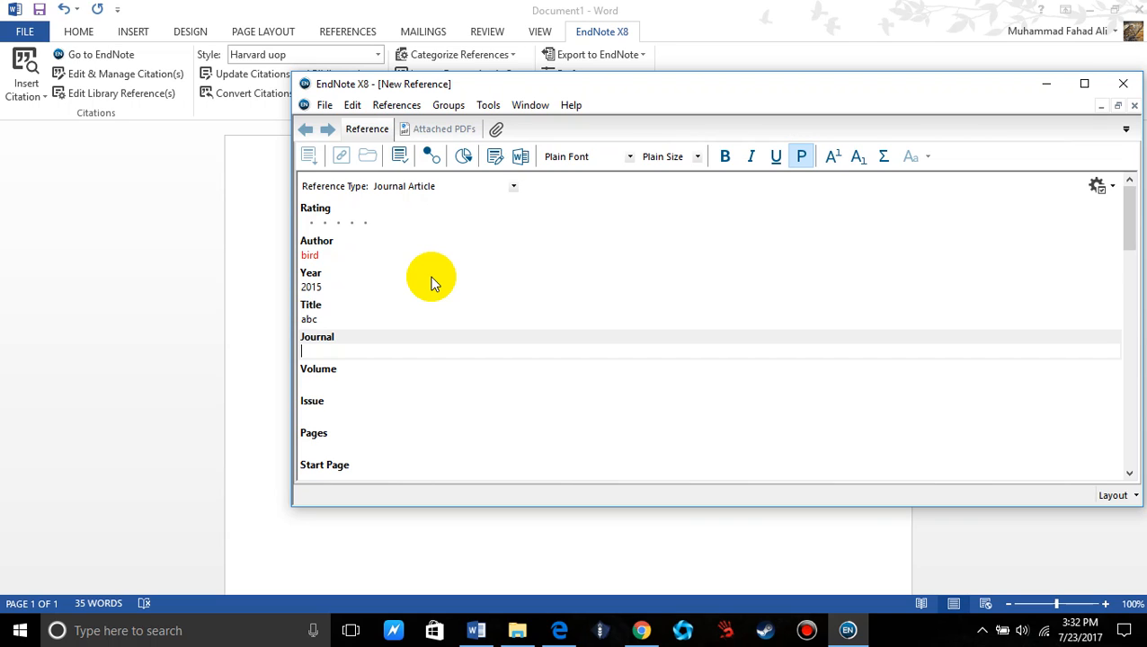
text(xyz)
- Set the 2015 reference's volume to 8, issue to 9 and pages to 10-17, and return to its Author field
click(345, 257)
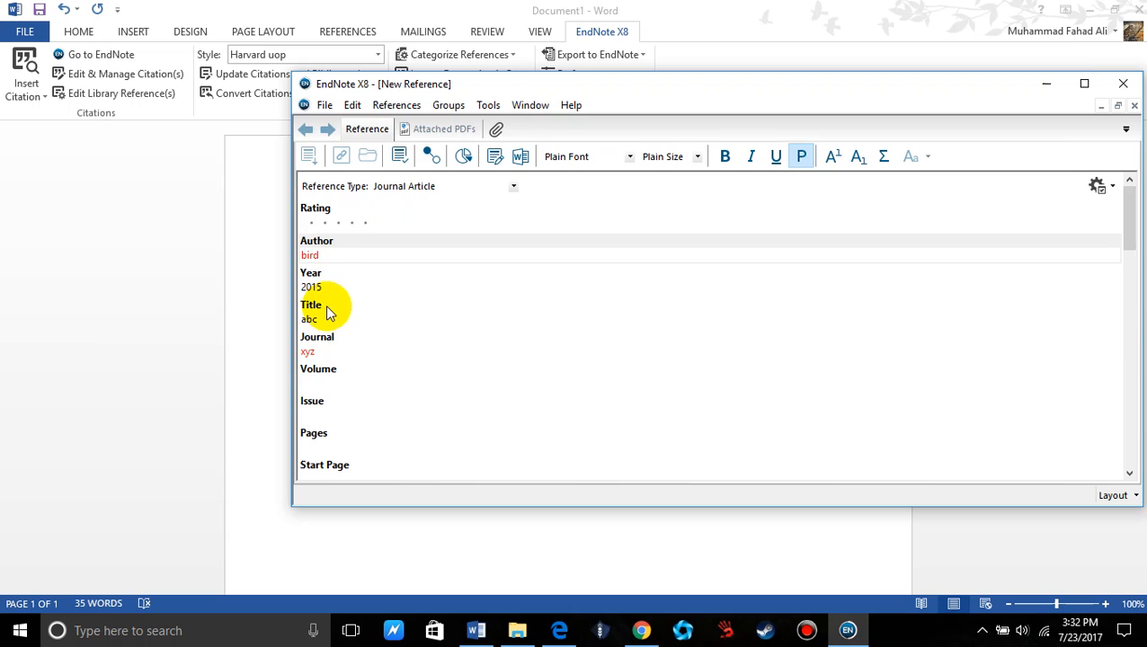
click(323, 378)
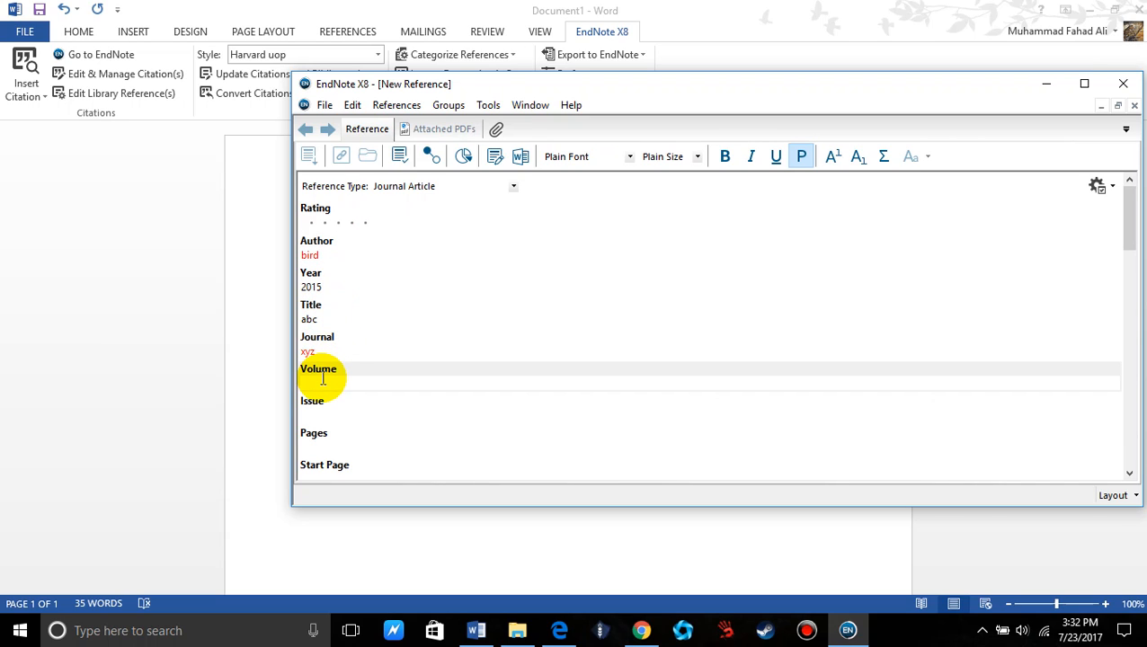
text(8)
key(Tab)
text(9)
key(Tab)
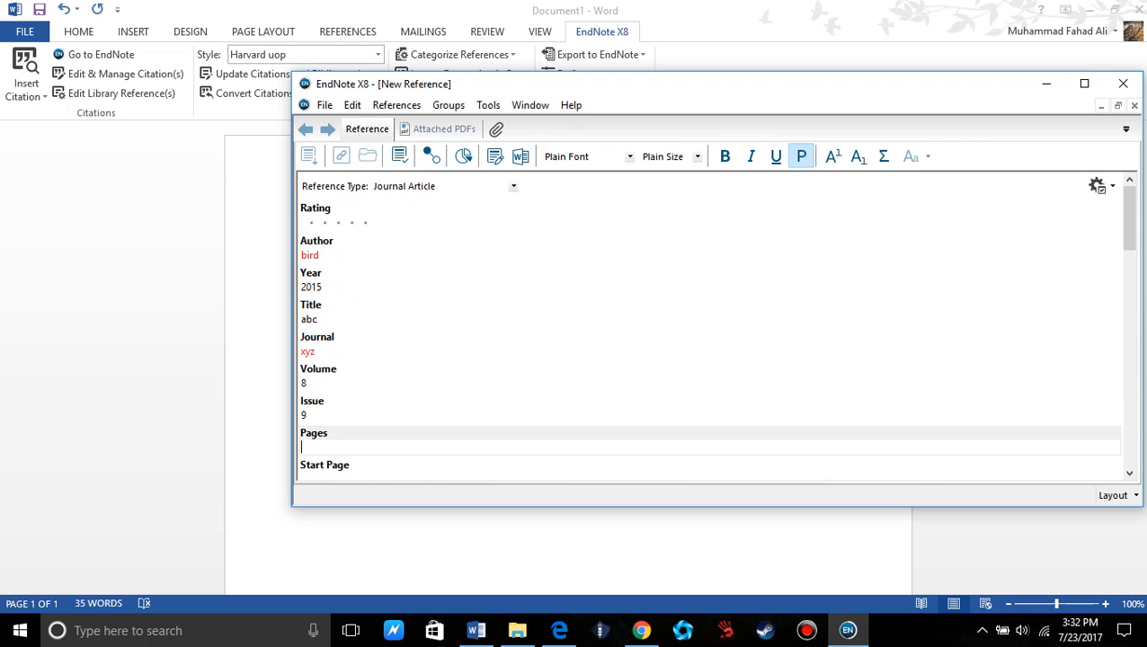
text(10-17)
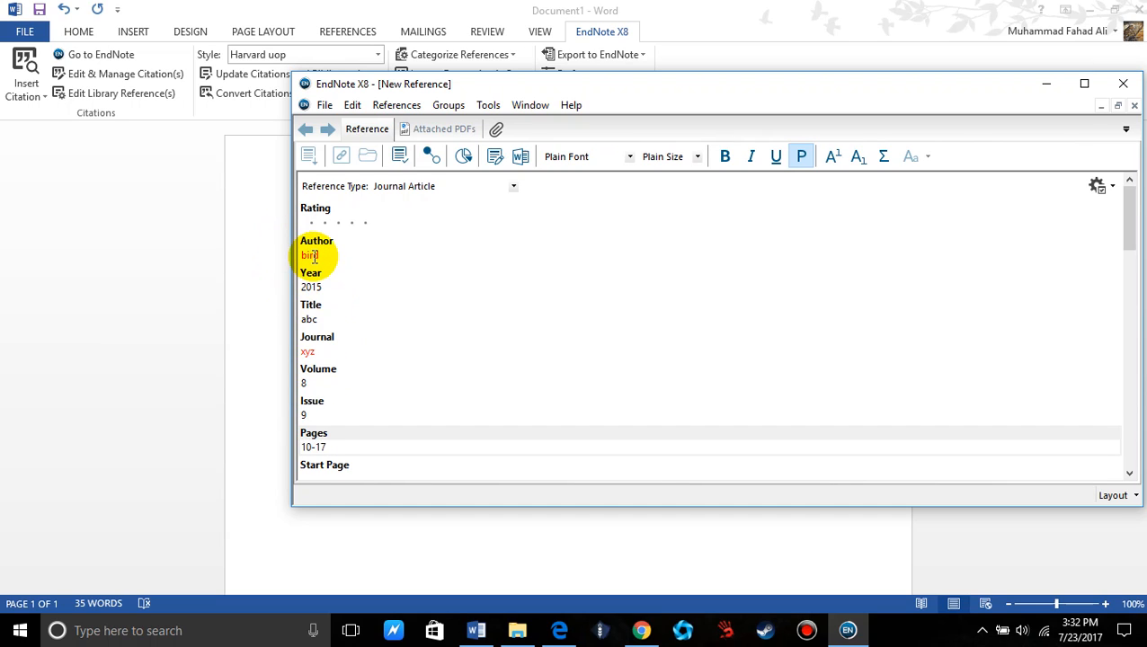
click(304, 256)
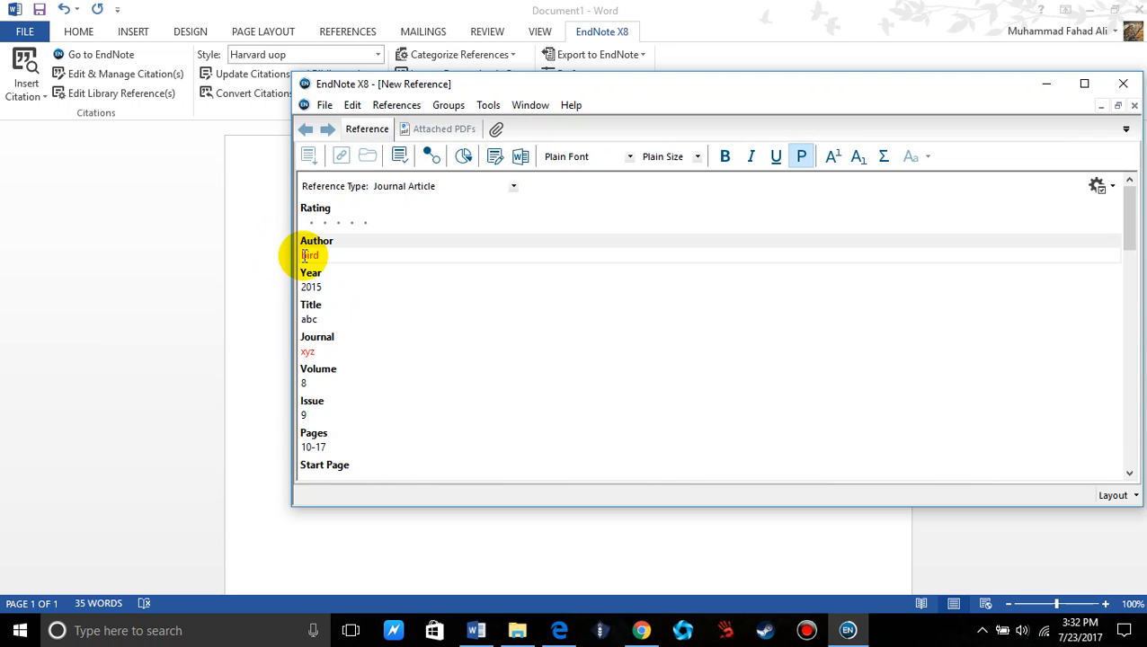
- Change the 2015 reference's author to "zbird" and close the reference, saving it to the library
text(z)
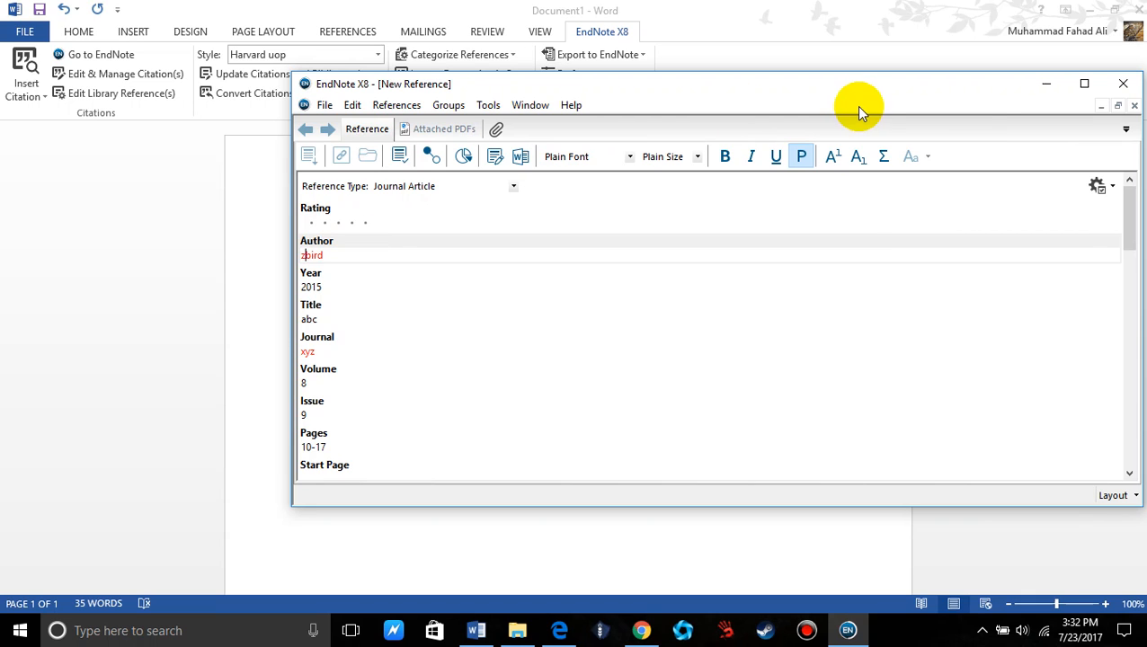
click(1133, 106)
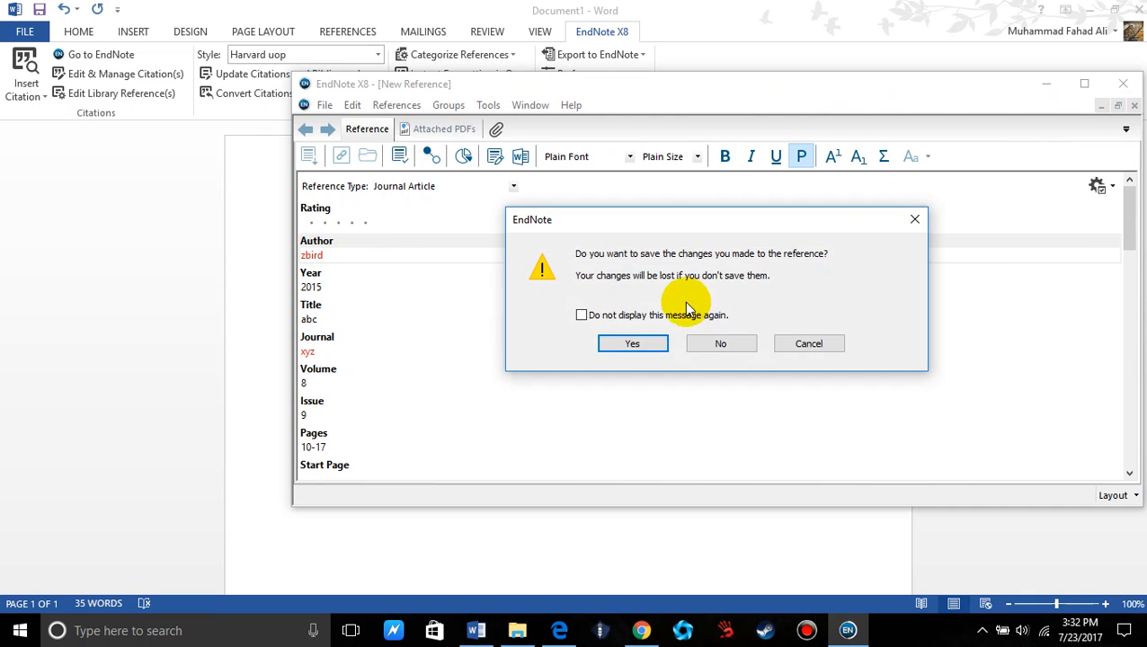
click(627, 340)
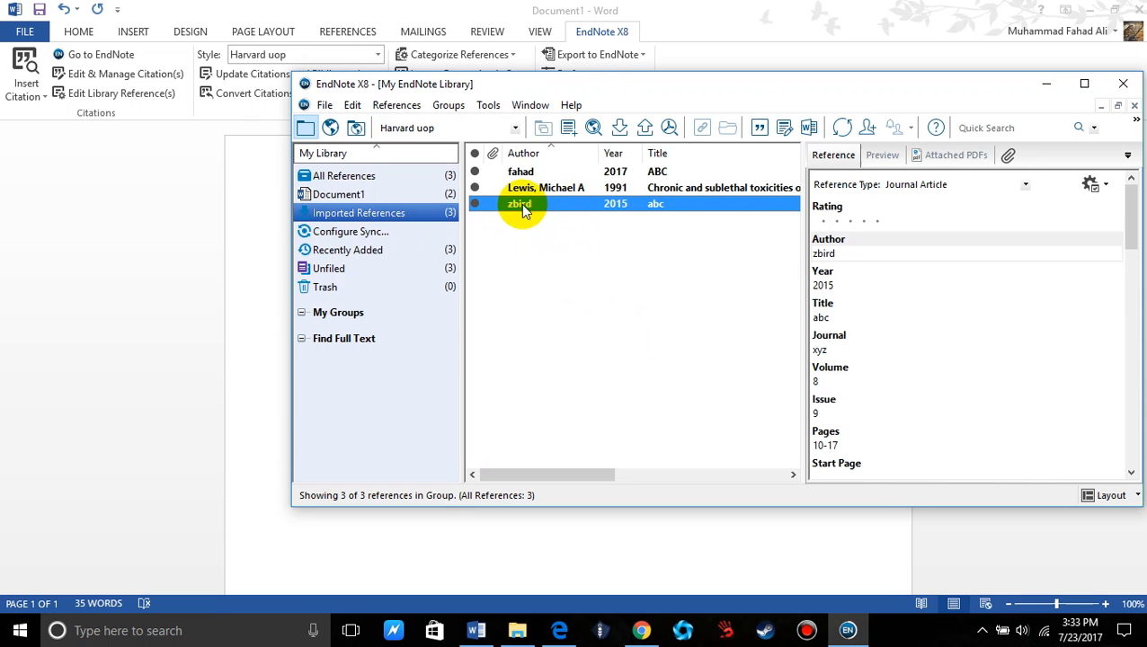
- In Word, find the 2015 reference by searching "z" and insert its citation after the number string ending the sentence
click(278, 242)
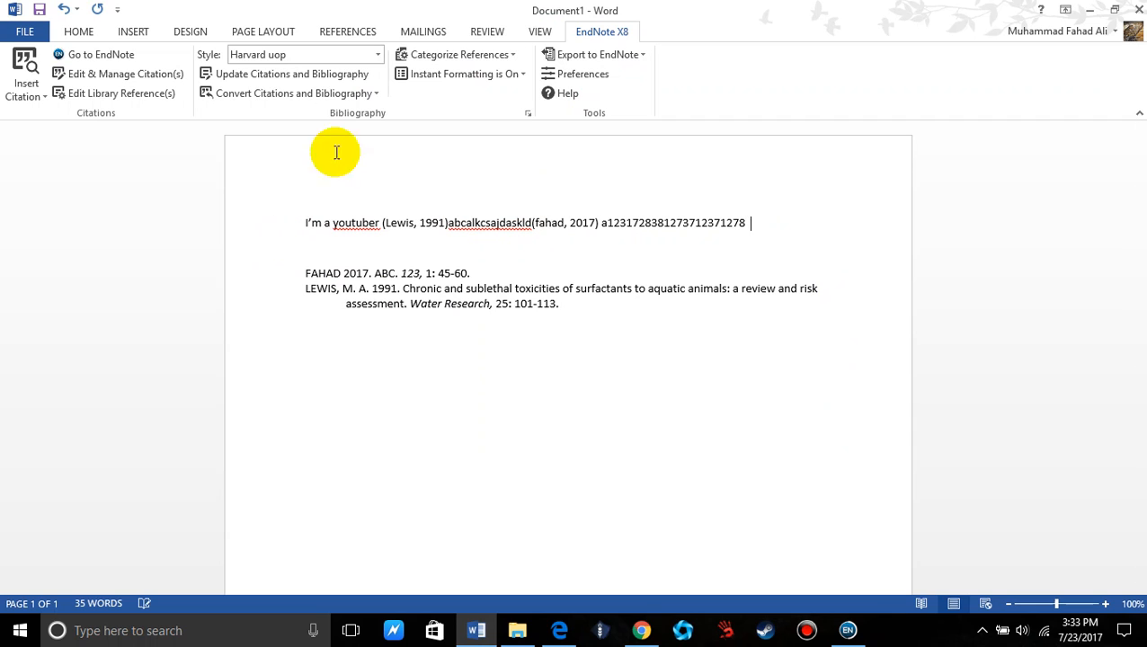
click(28, 65)
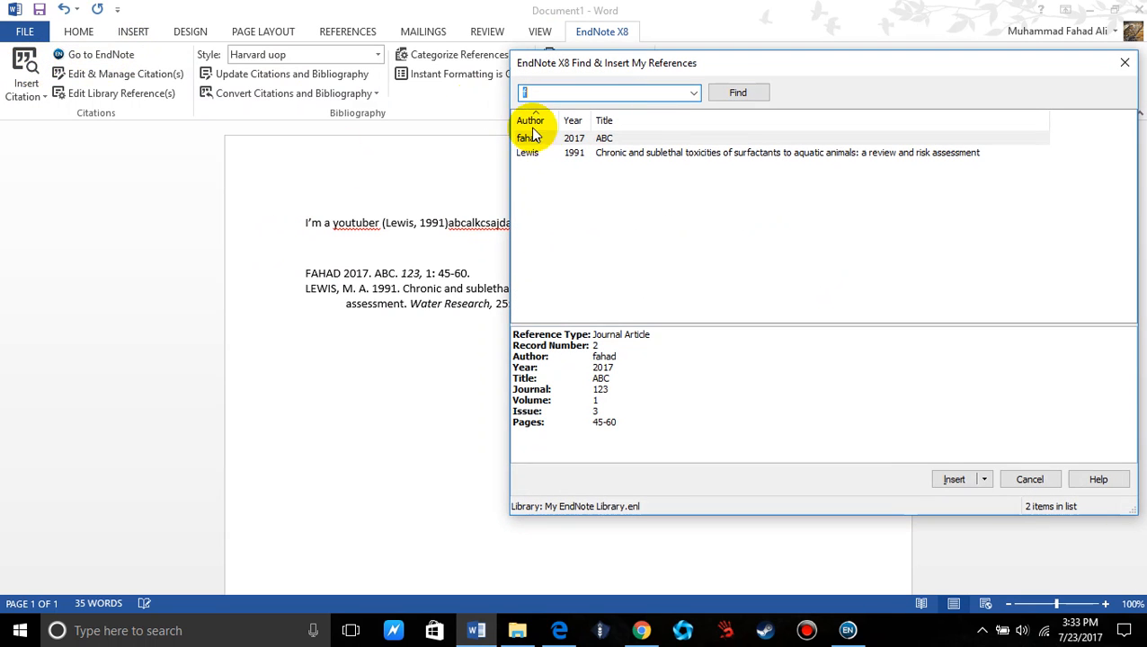
text(z)
key(Return)
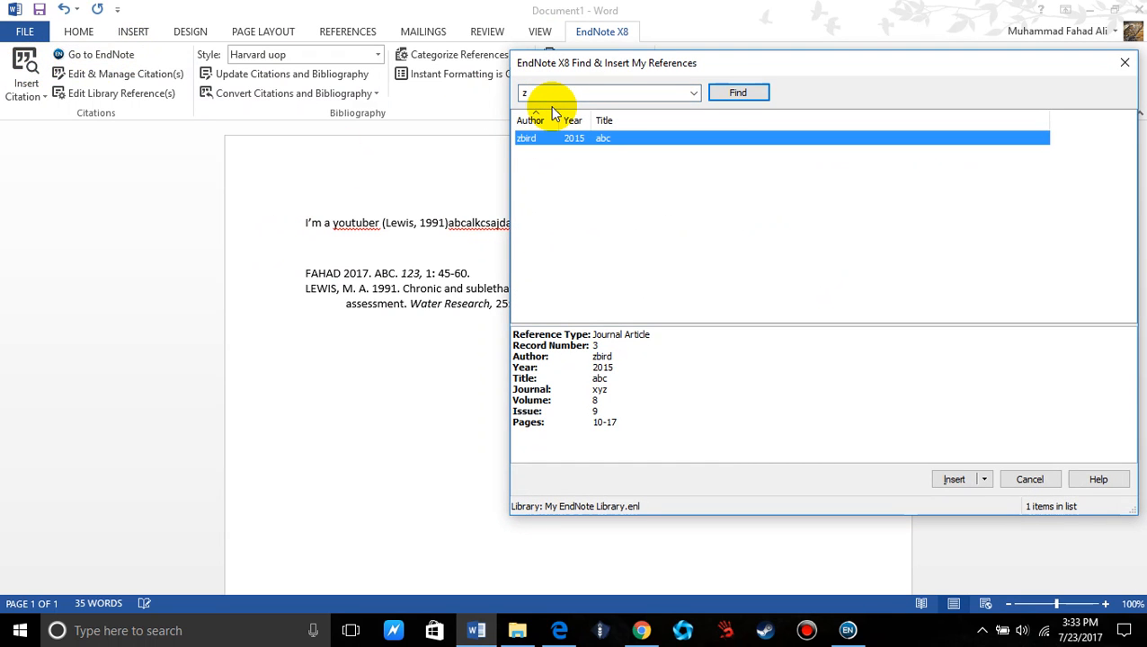
click(940, 478)
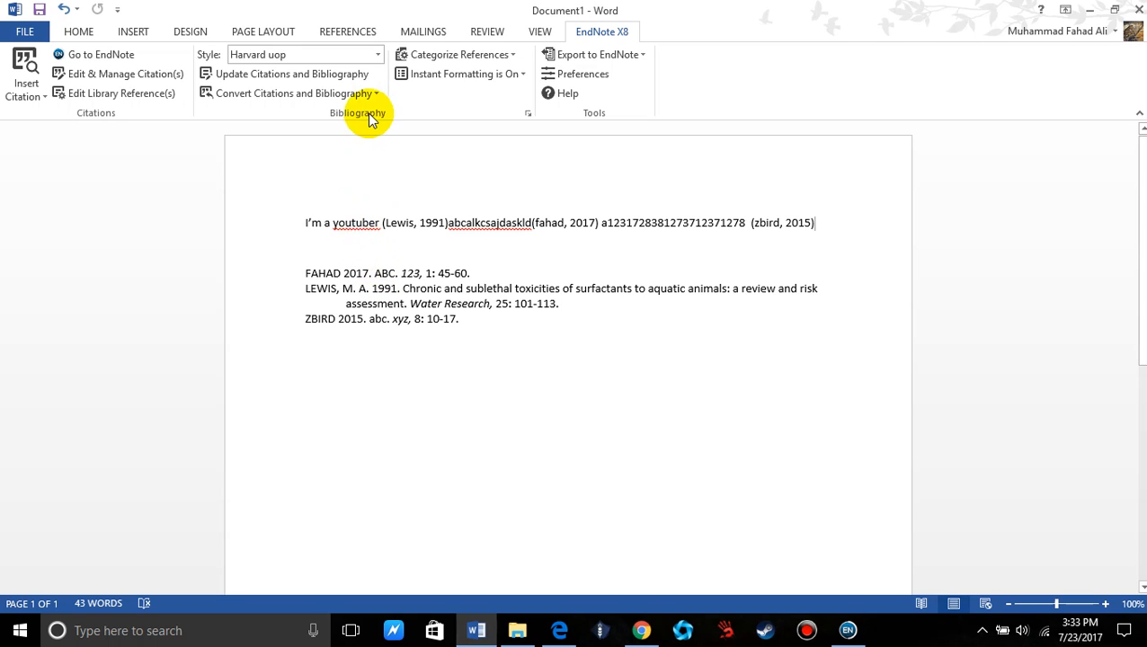
- Apply the APA 6th style to the citations and bibliography and update them, and change the style to Numbered
click(378, 55)
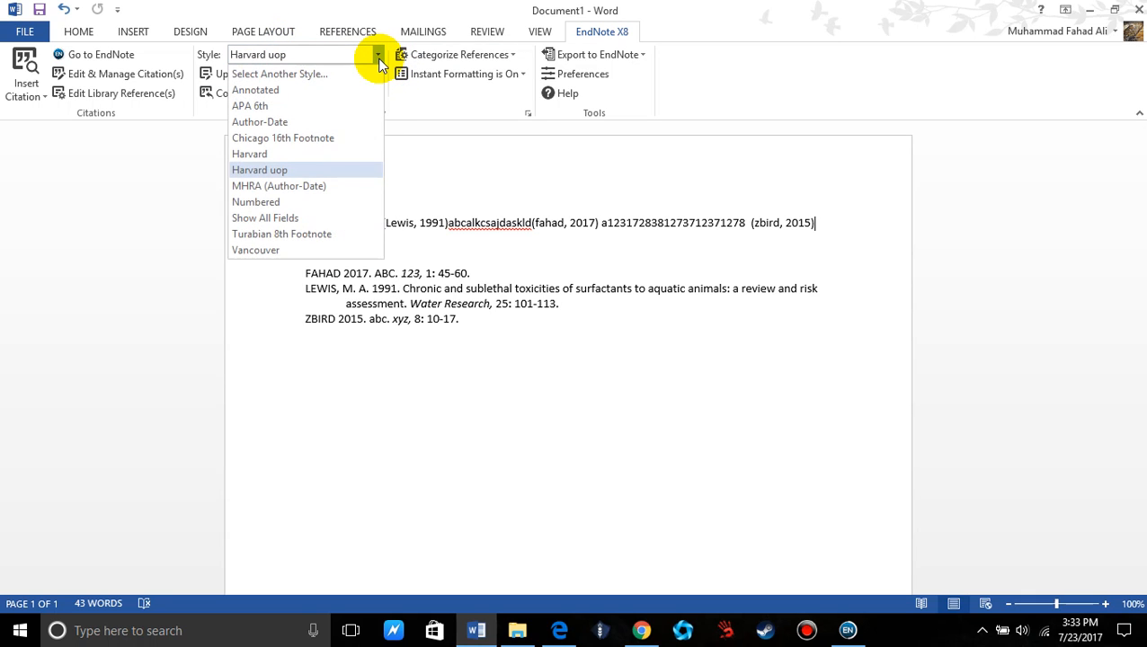
click(269, 108)
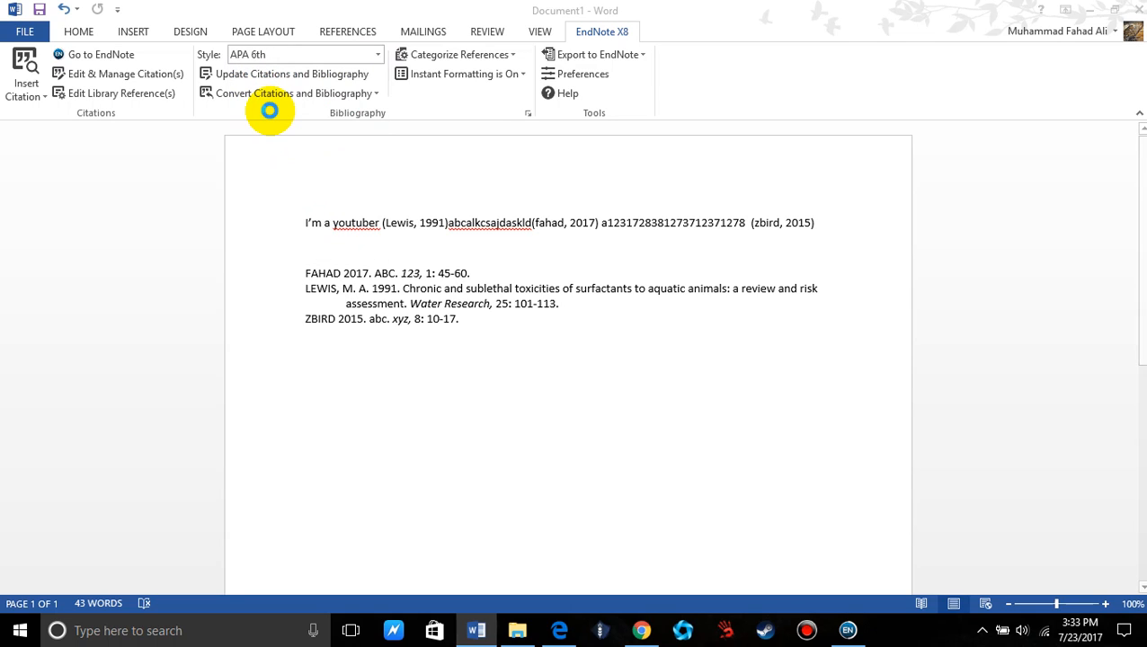
click(278, 81)
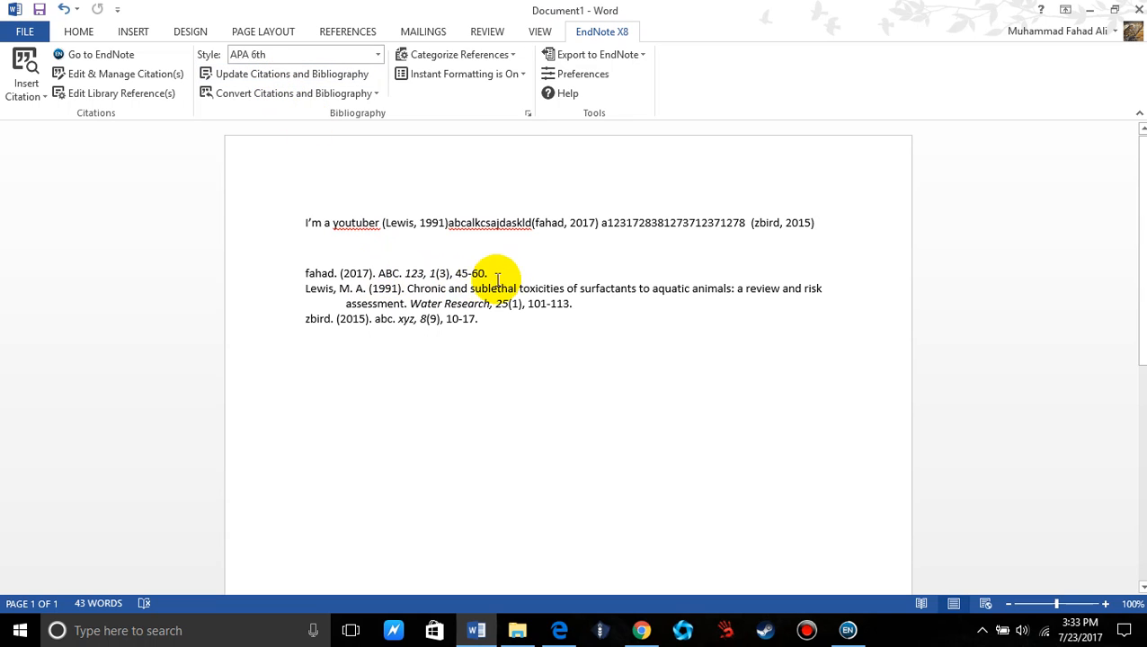
click(377, 54)
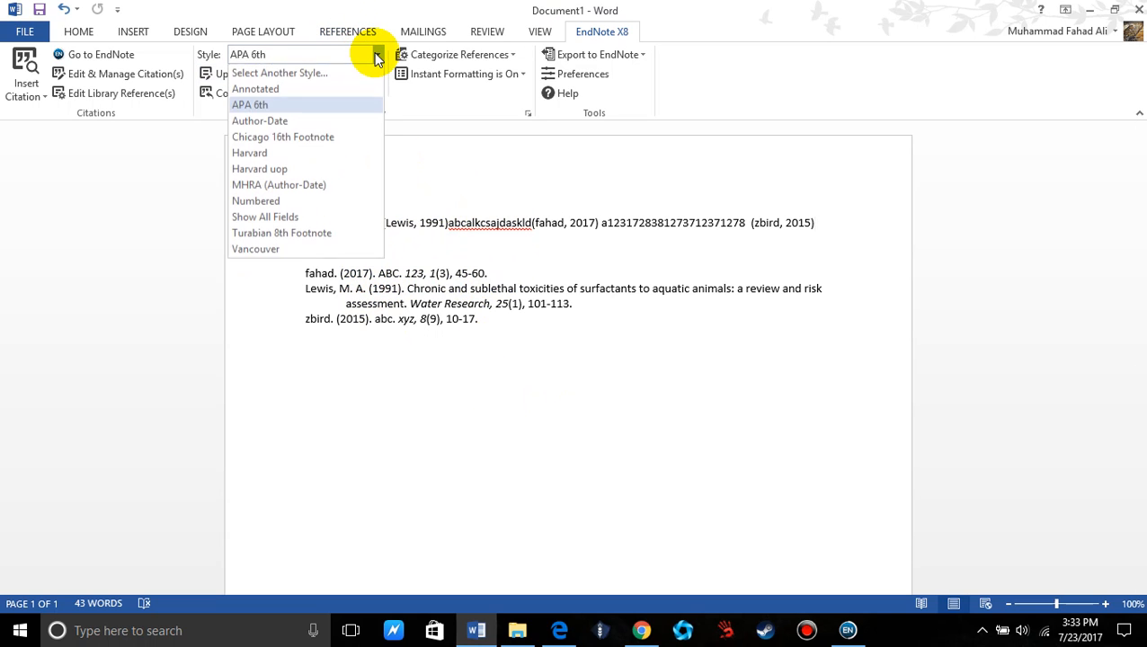
click(303, 202)
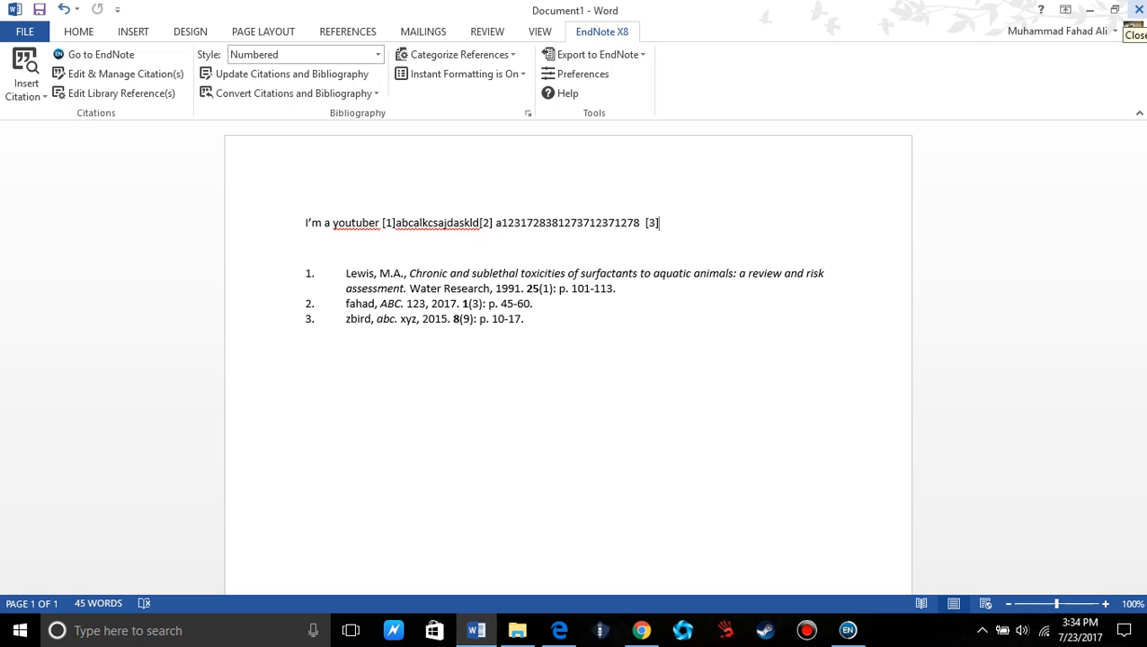
- Close Document1 in Word without saving its changes, and close the EndNote library window
click(1138, 9)
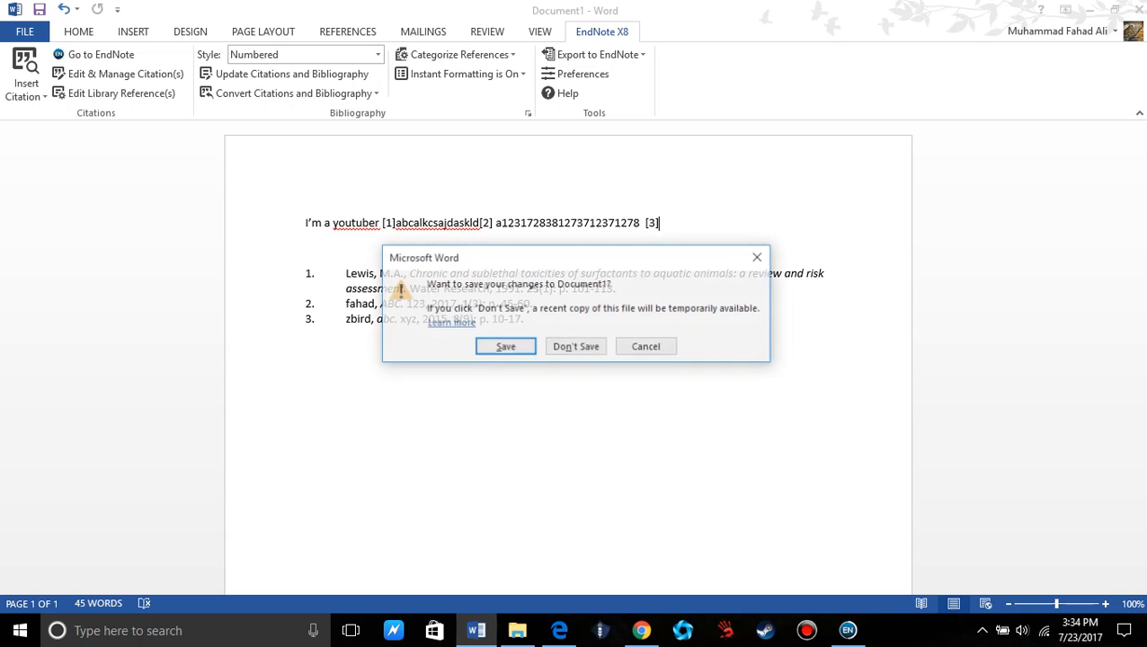
click(577, 351)
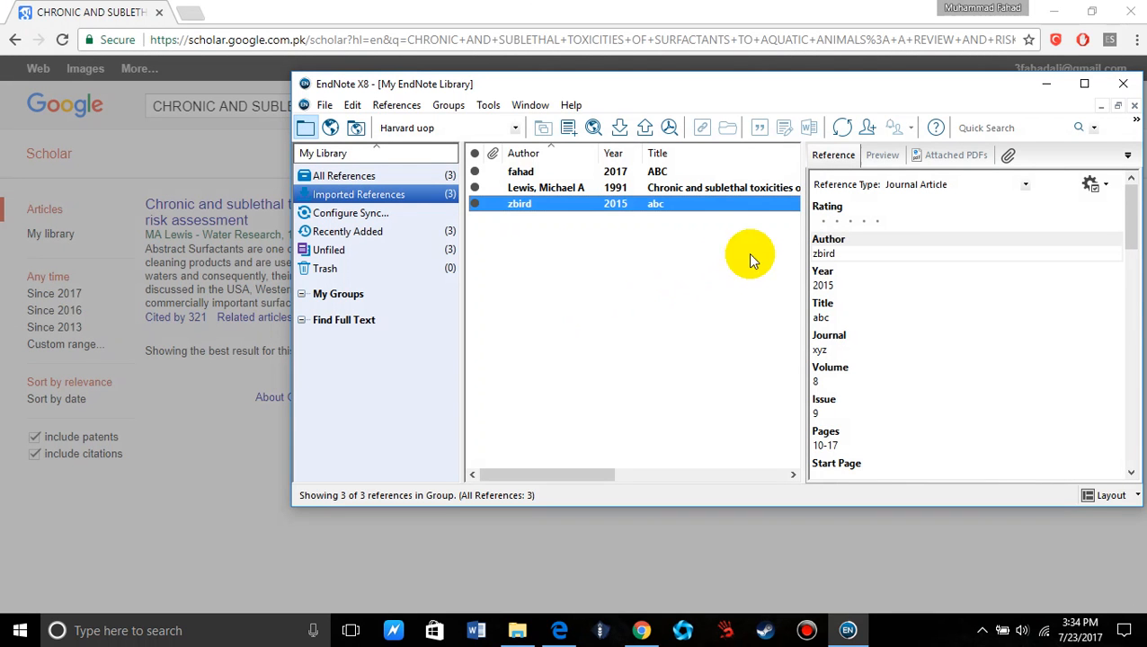
click(1121, 88)
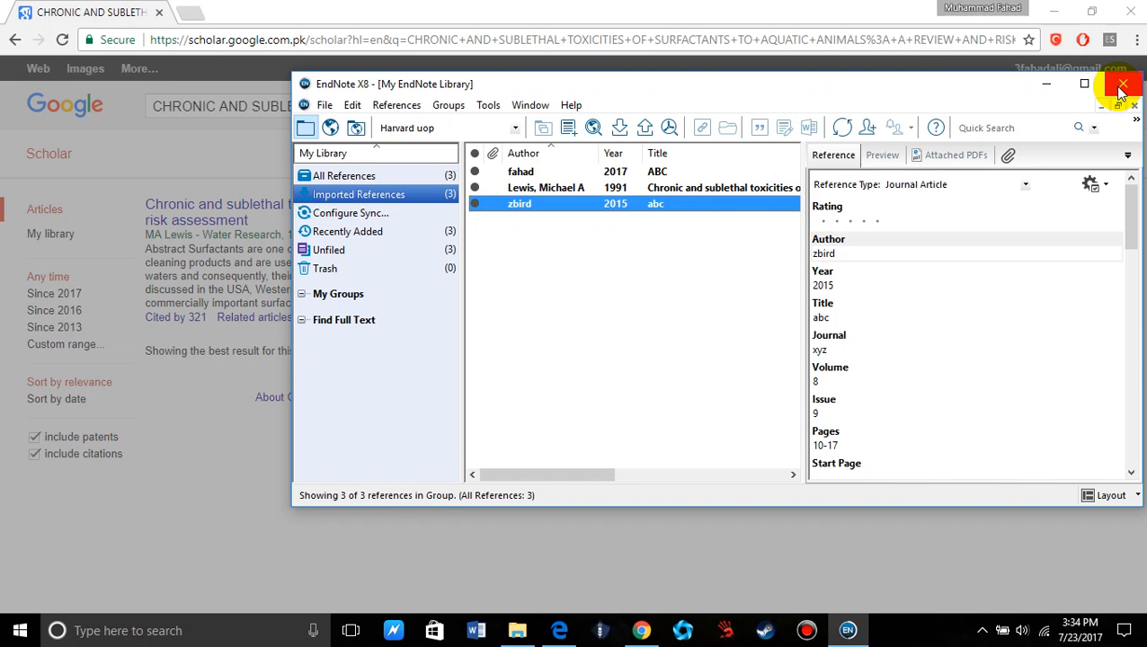
click(1122, 88)
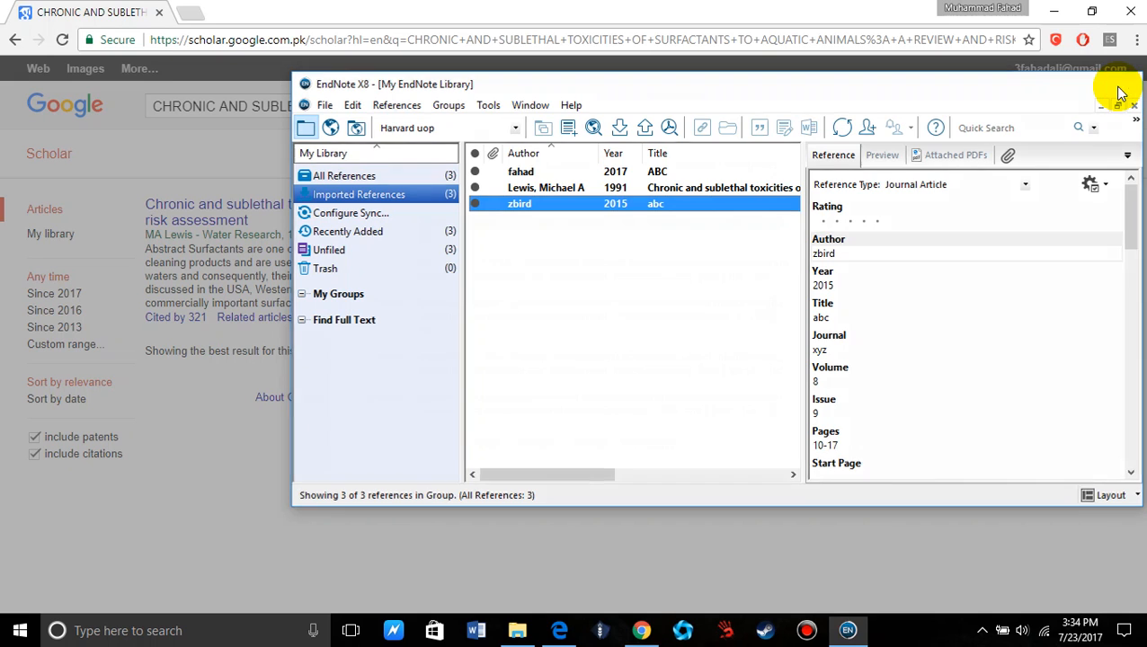